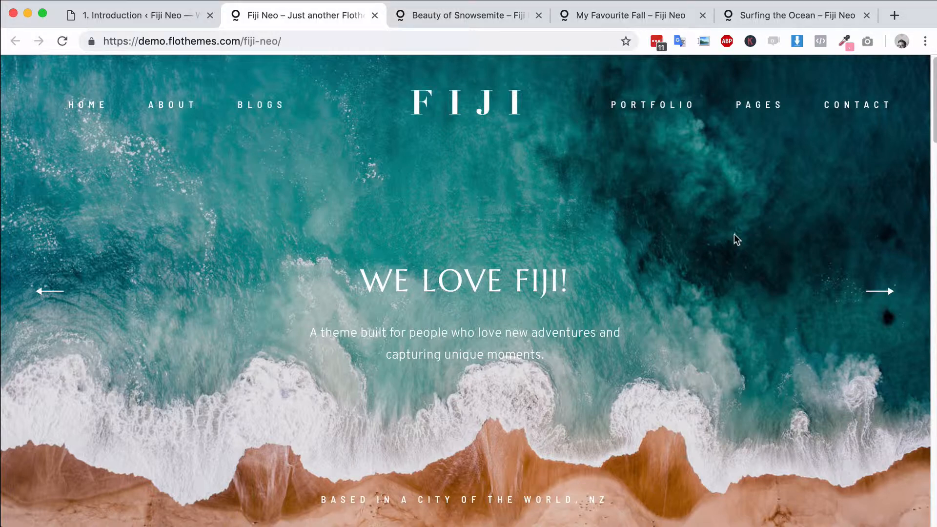
Step: Switch to the WordPress admin and look over its content sections, including Slideshows, Posts, Galleries and Pages
click(151, 19)
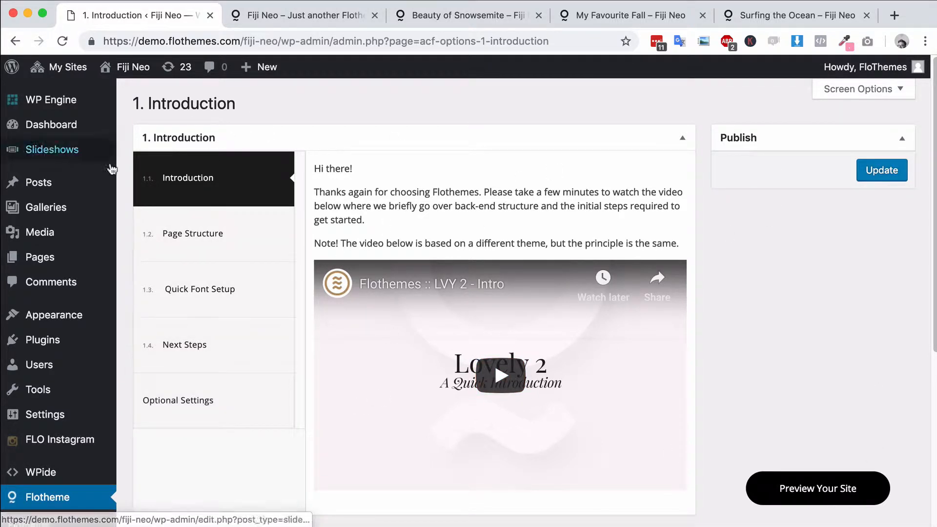
scroll(288, 196, down, 2)
scroll(211, 359, up, 2)
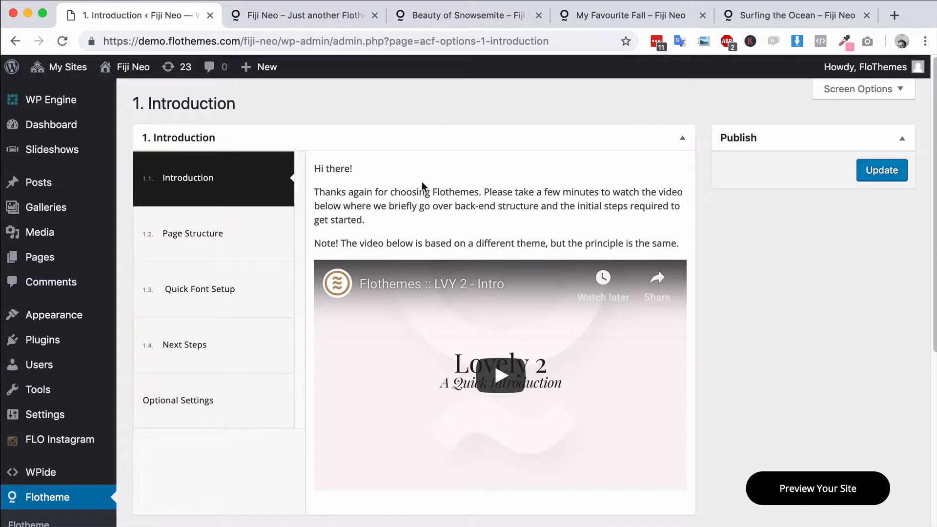
mouse_move(82, 192)
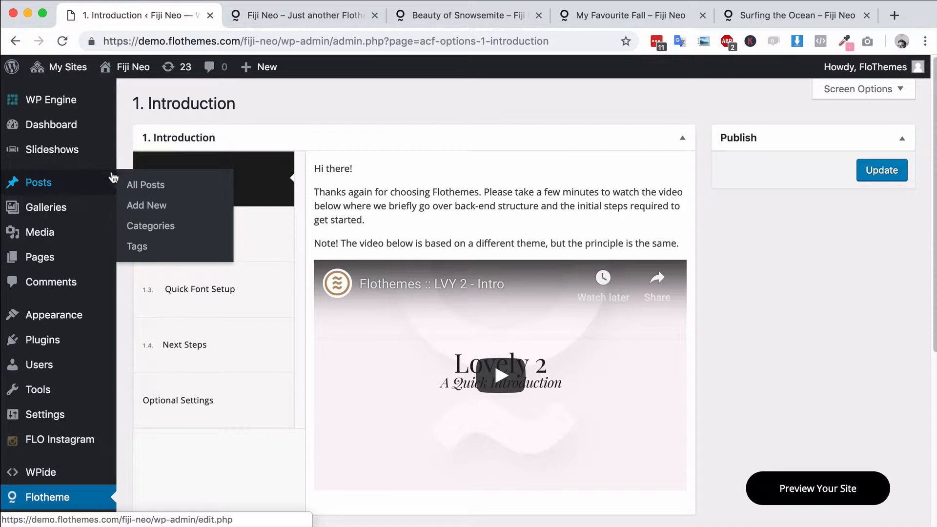
mouse_move(71, 239)
mouse_move(49, 258)
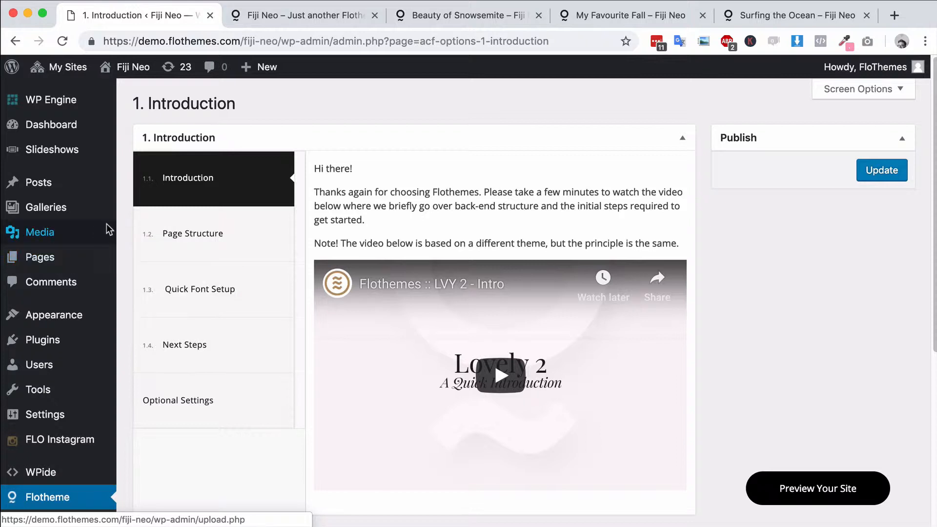
mouse_move(102, 209)
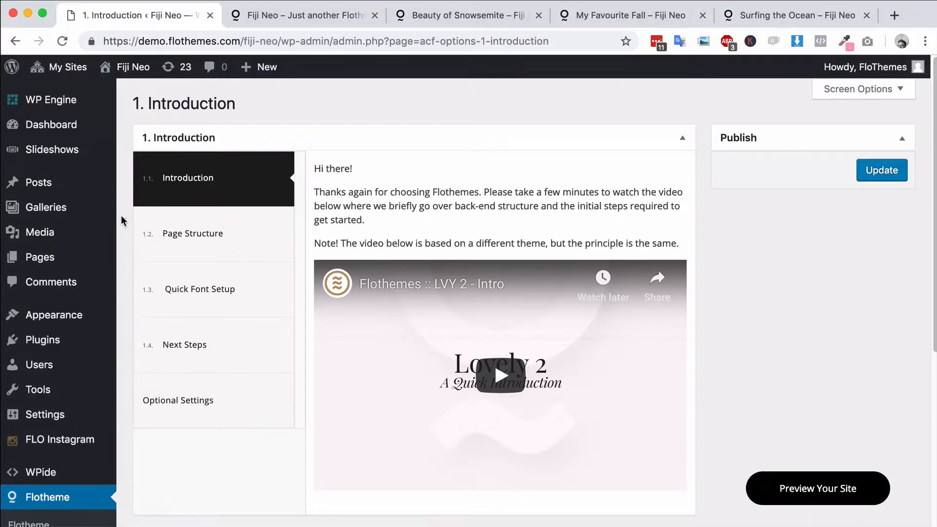
mouse_move(60, 156)
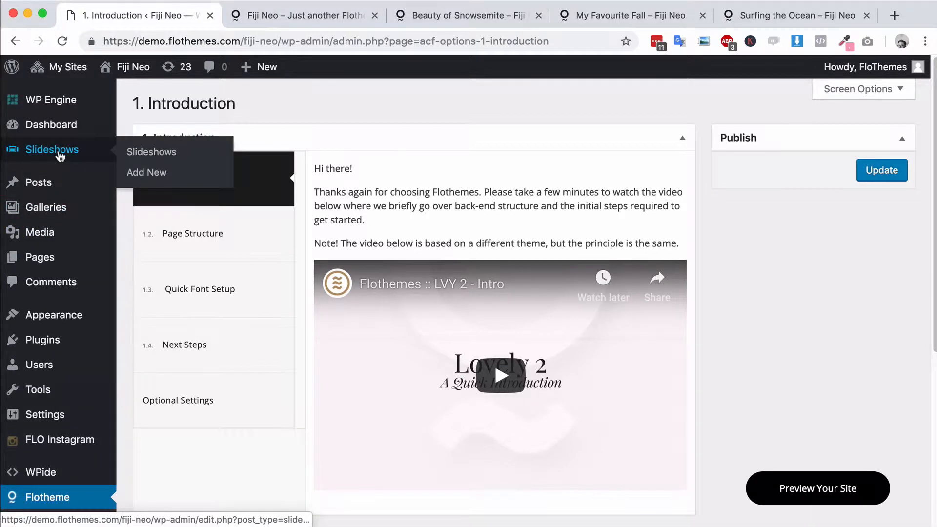
Step: Go to the Fiji Neo demo homepage and advance through the slides of the hero slideshow
click(276, 16)
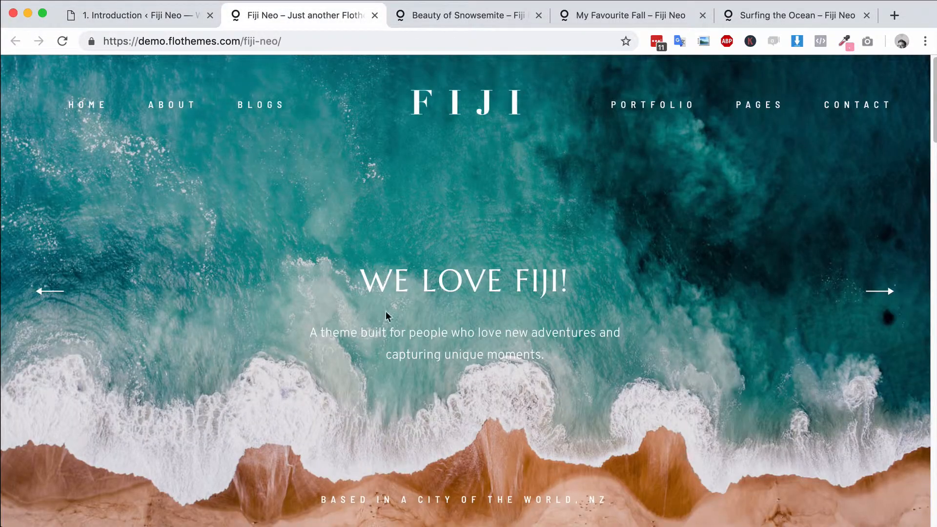
key(super+a)
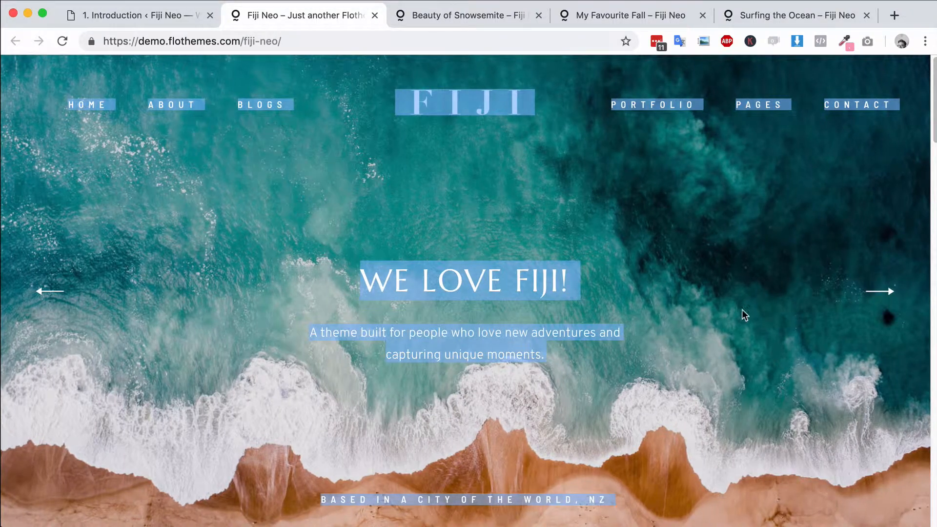
click(886, 293)
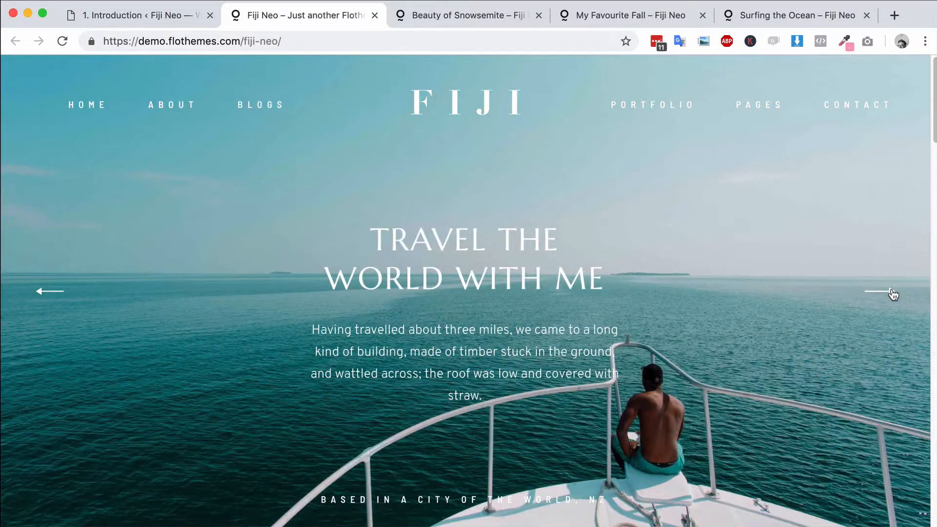
click(888, 293)
mouse_move(89, 116)
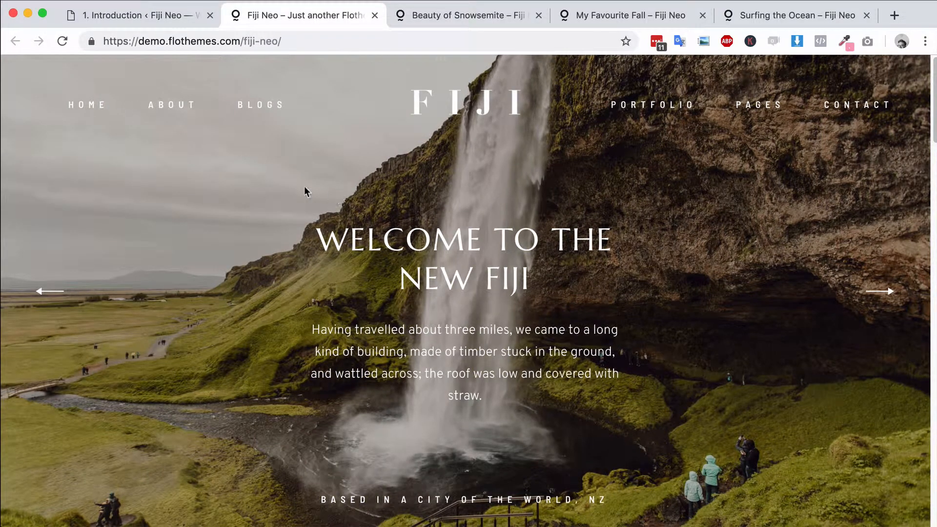
click(892, 293)
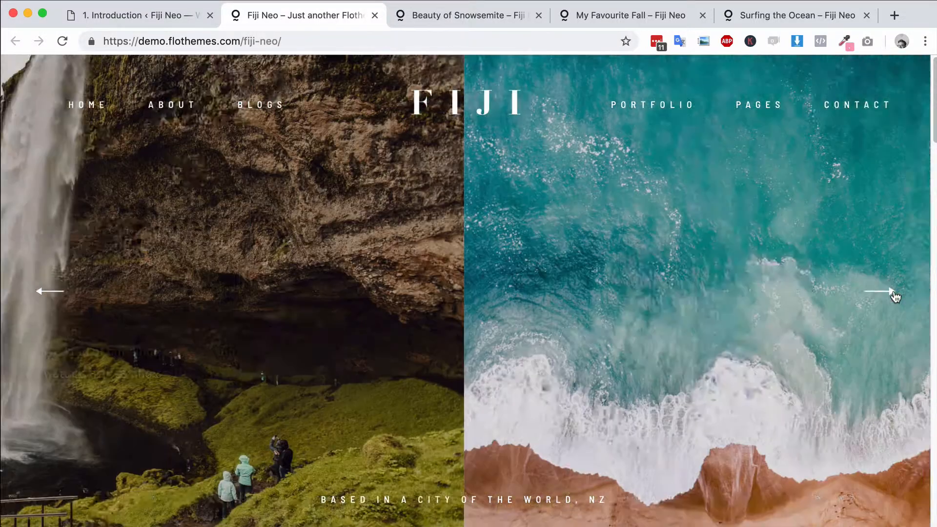
click(892, 292)
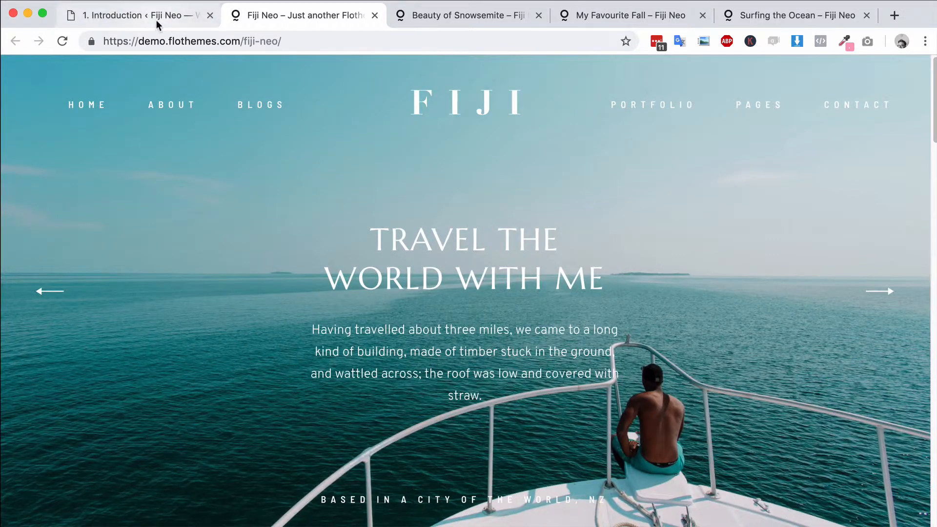
Step: Review the numbered Flotheme settings sections in the admin and compare them with the live homepage's header menu
click(156, 19)
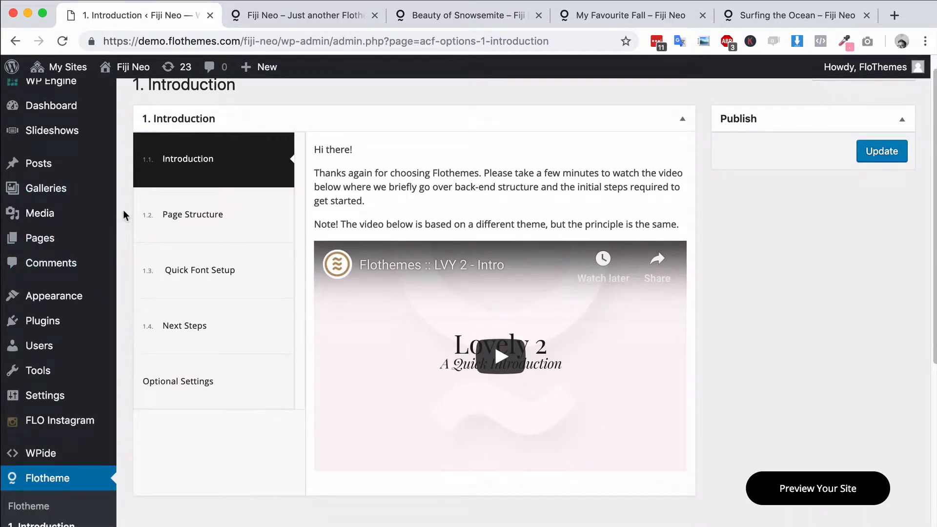
scroll(125, 216, down, 5)
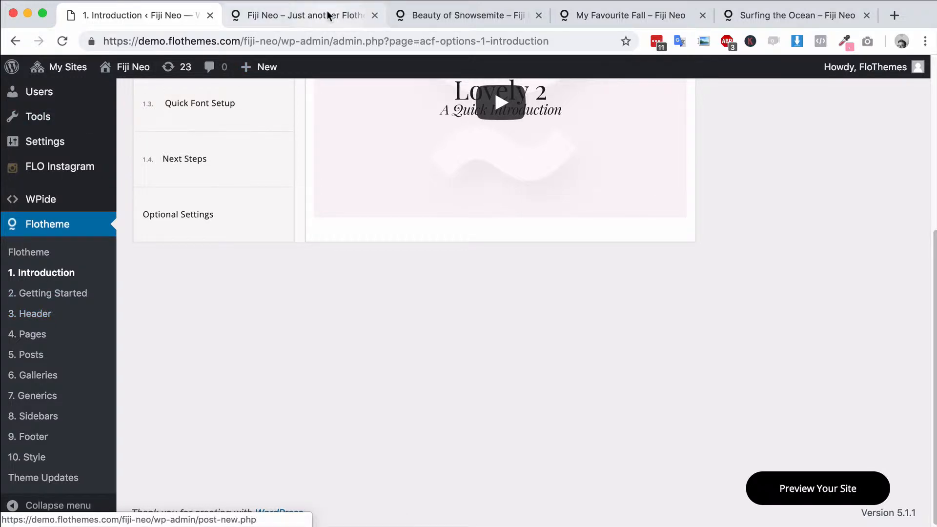
click(312, 15)
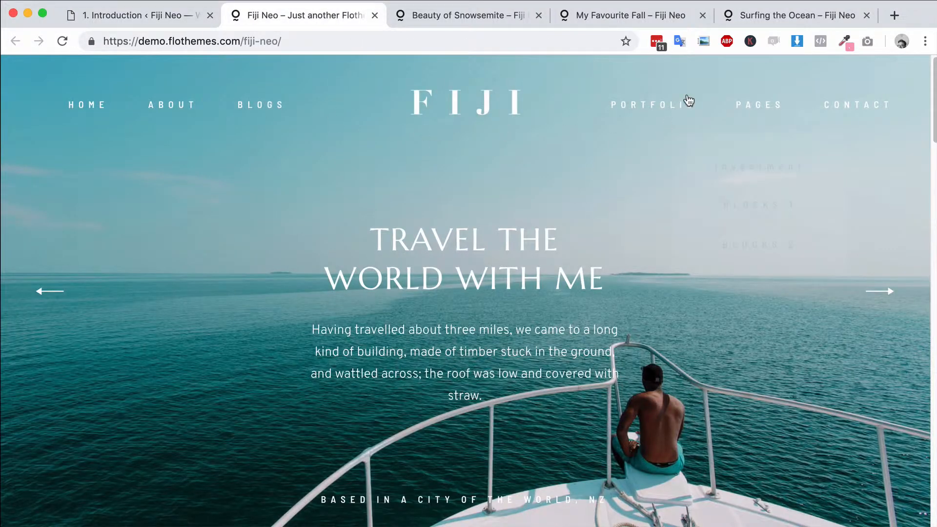
Step: Return to the admin, open the Flotheme 3. Header settings and look over the introductory how-to videos
click(98, 16)
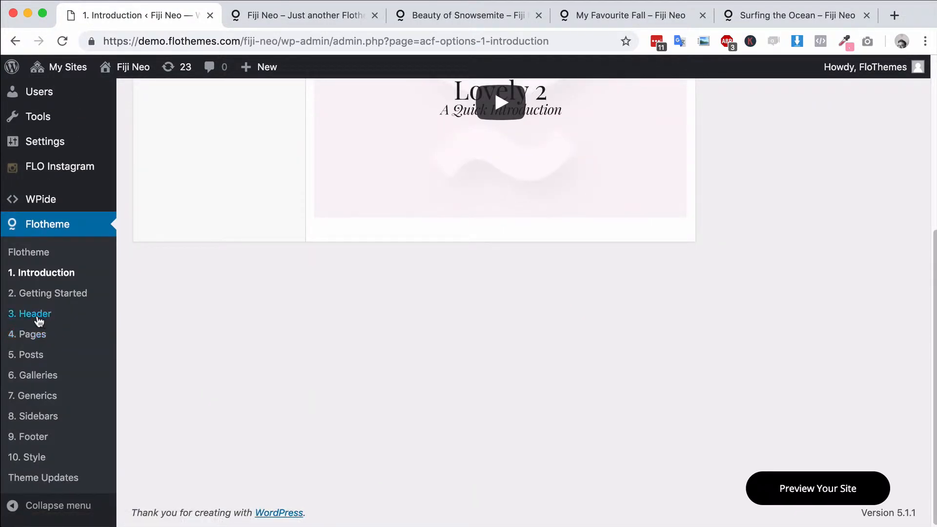
click(38, 318)
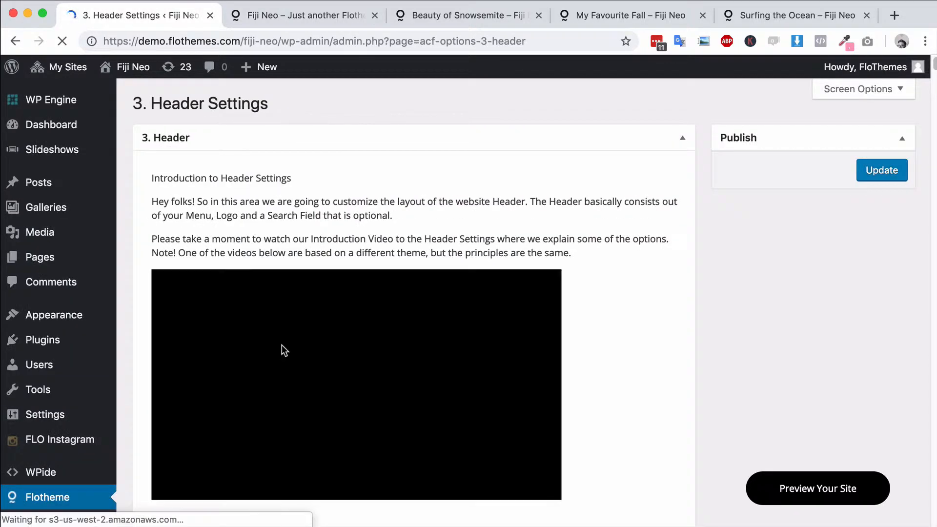
scroll(612, 318, down, 2)
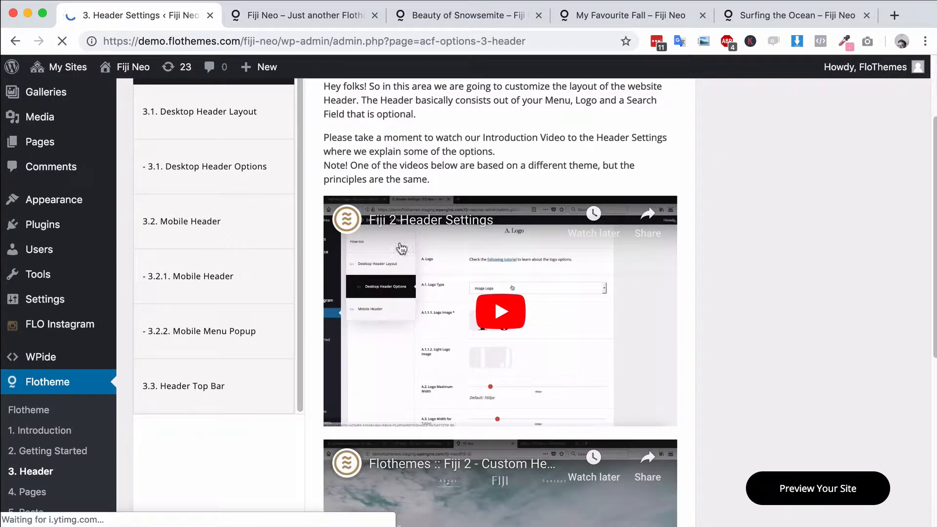
scroll(536, 319, up, 2)
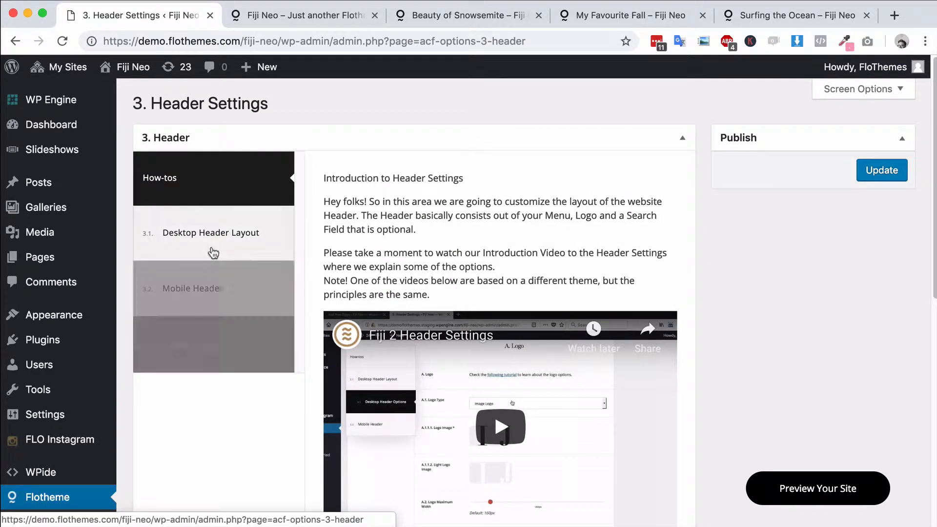
Step: Browse the Desktop Header Layout choices from Type A to Type J, glancing at the Desktop Header Options in between
click(196, 236)
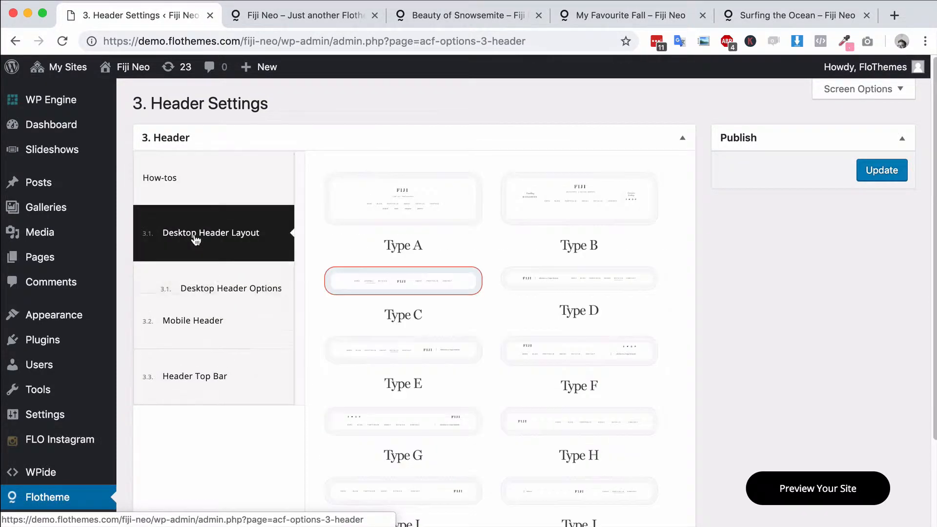
click(286, 299)
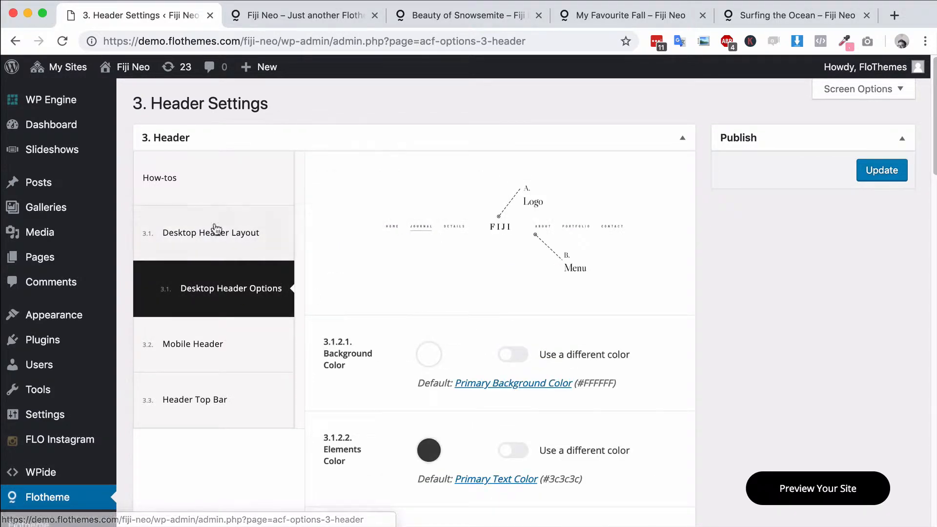
click(215, 229)
scroll(481, 253, down, 3)
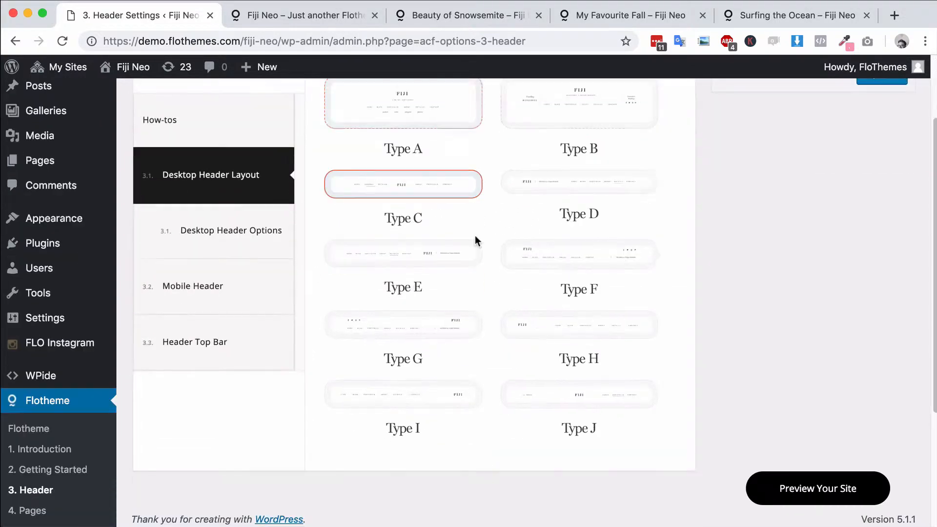
scroll(475, 235, down, 3)
scroll(476, 242, up, 5)
Step: Examine the Desktop Header Options, covering the background and elements colors, the logo settings and the menu settings
click(236, 289)
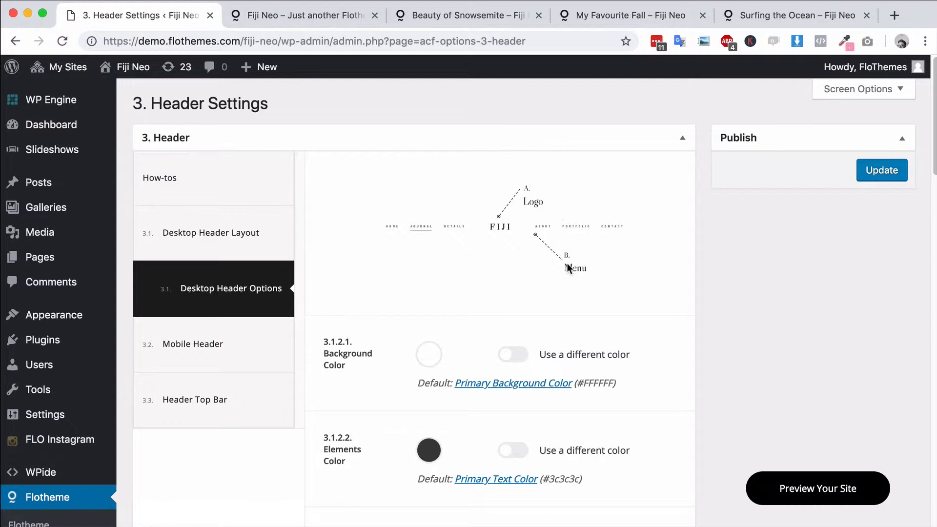
scroll(443, 295, down, 5)
scroll(507, 313, down, 12)
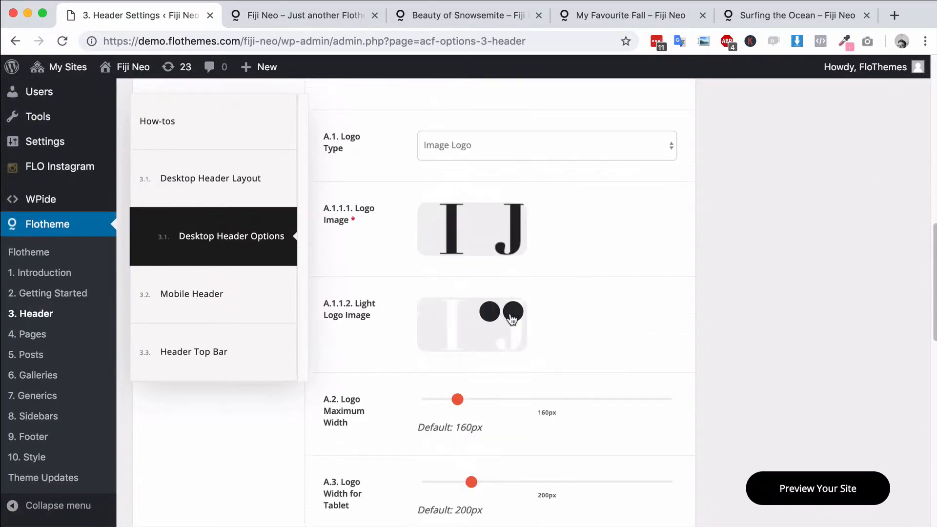
scroll(510, 318, down, 3)
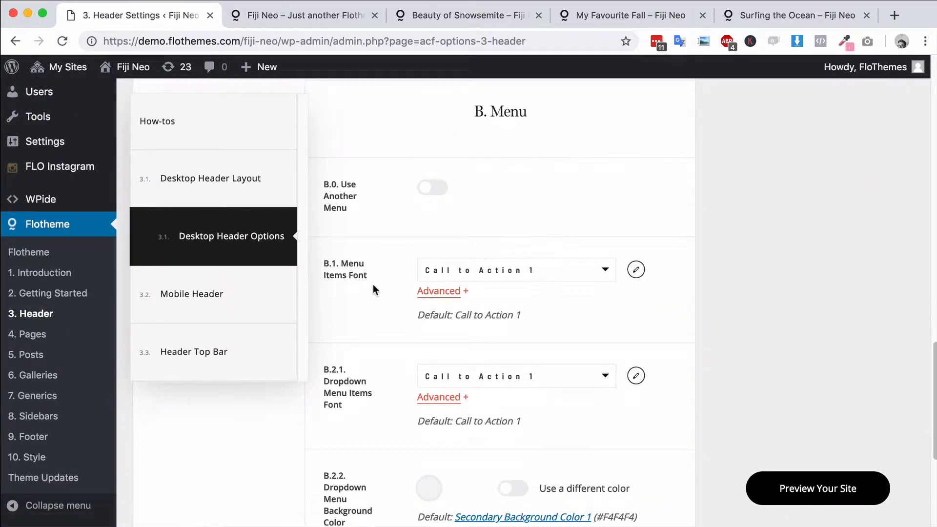
scroll(376, 285, up, 12)
scroll(428, 296, up, 4)
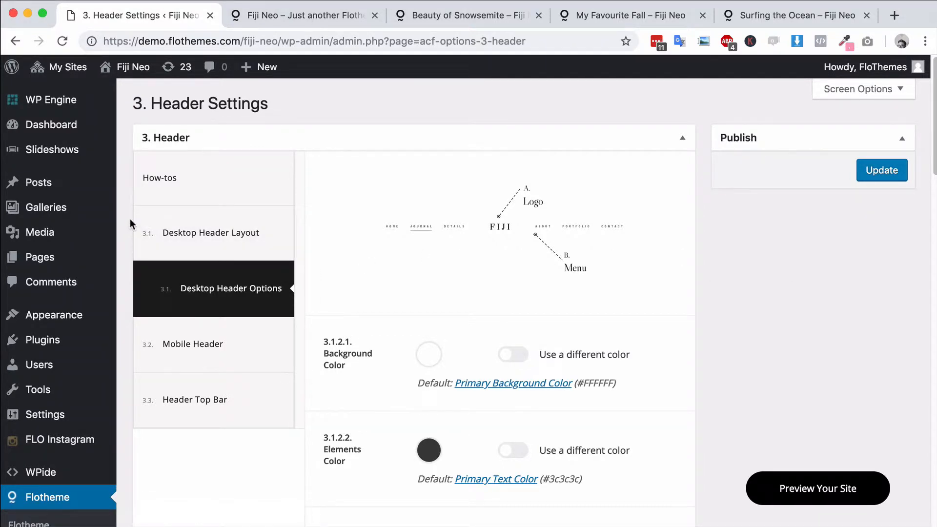
Step: Open the first About Page draft in the site's pages list for editing
click(48, 262)
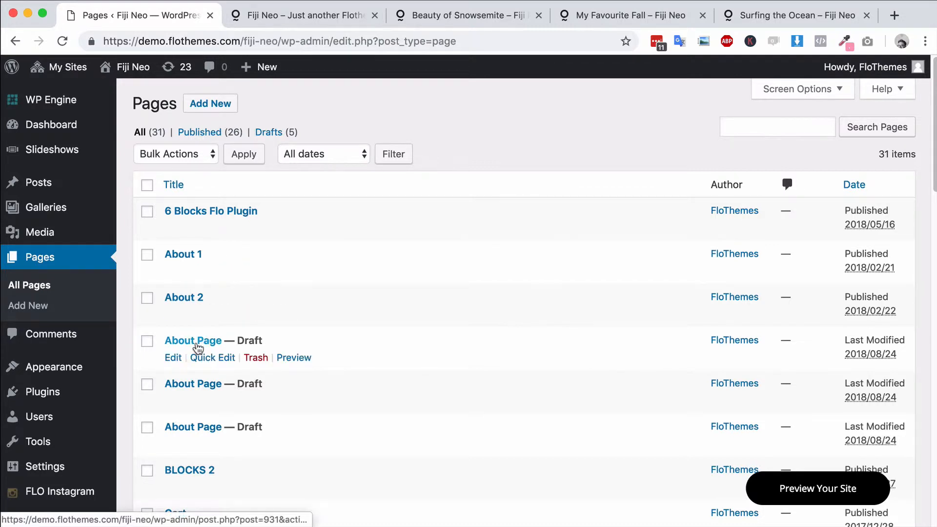
click(200, 343)
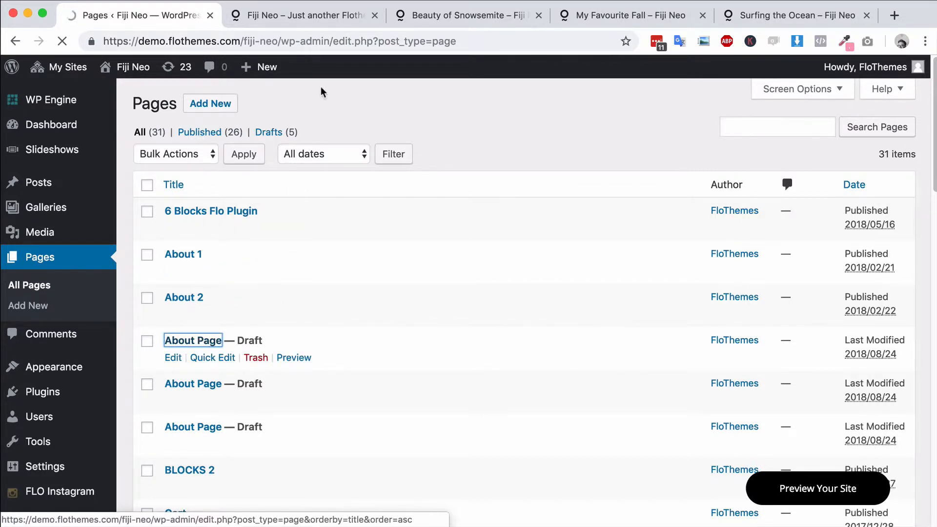
Step: Switch to the live homepage and examine its content blocks from the hero slideshow down to the Instagram feed and footer
click(324, 17)
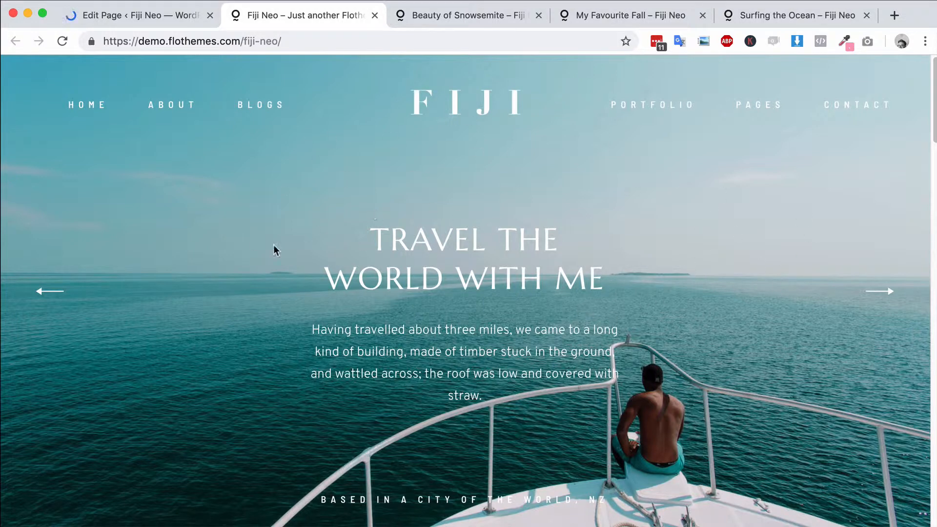
scroll(439, 119, down, 10)
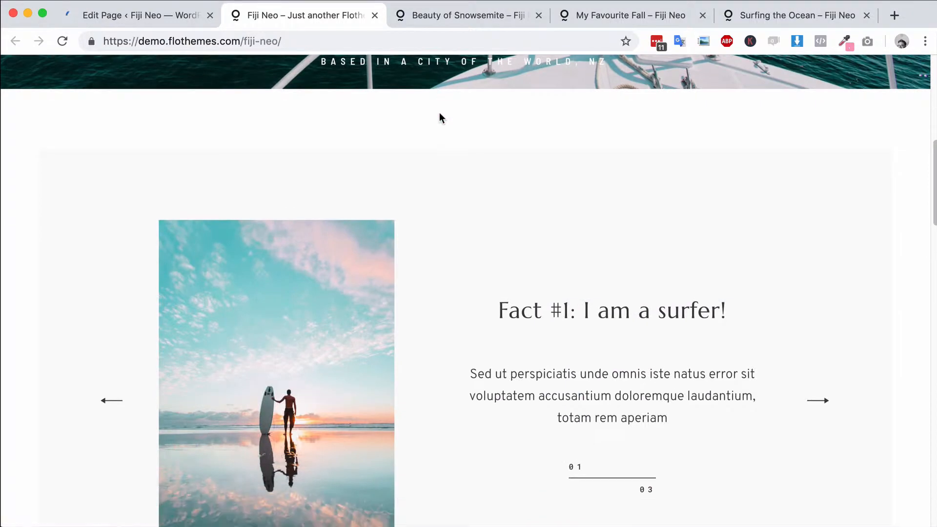
scroll(439, 117, up, 1)
scroll(587, 201, down, 5)
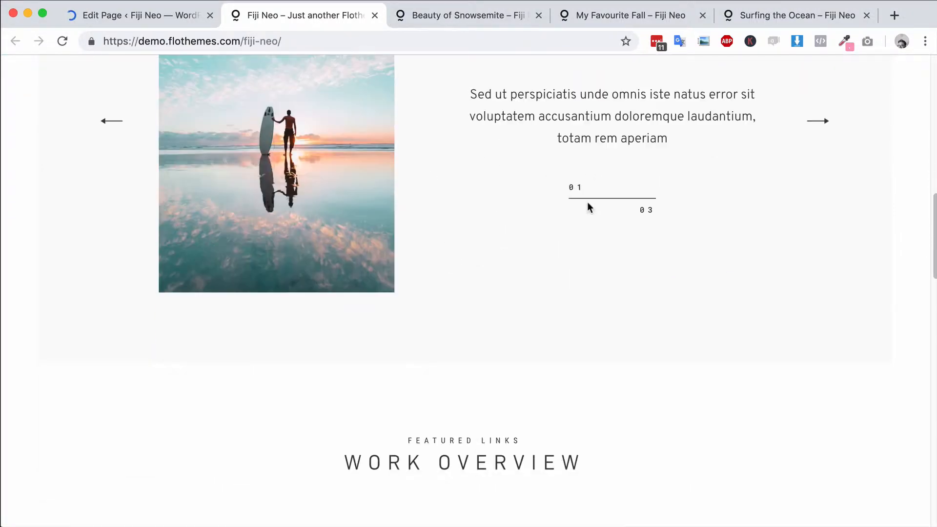
scroll(587, 201, up, 6)
scroll(532, 224, up, 10)
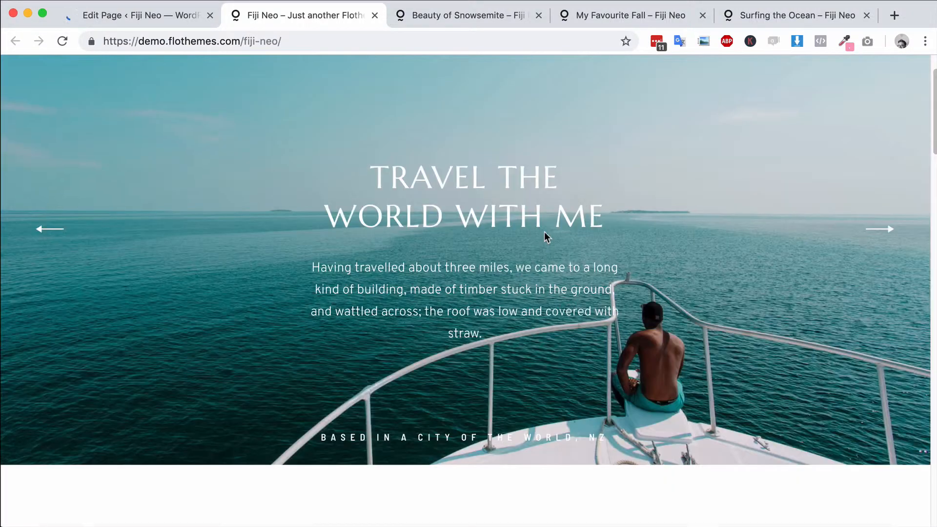
scroll(509, 214, down, 15)
scroll(512, 214, down, 15)
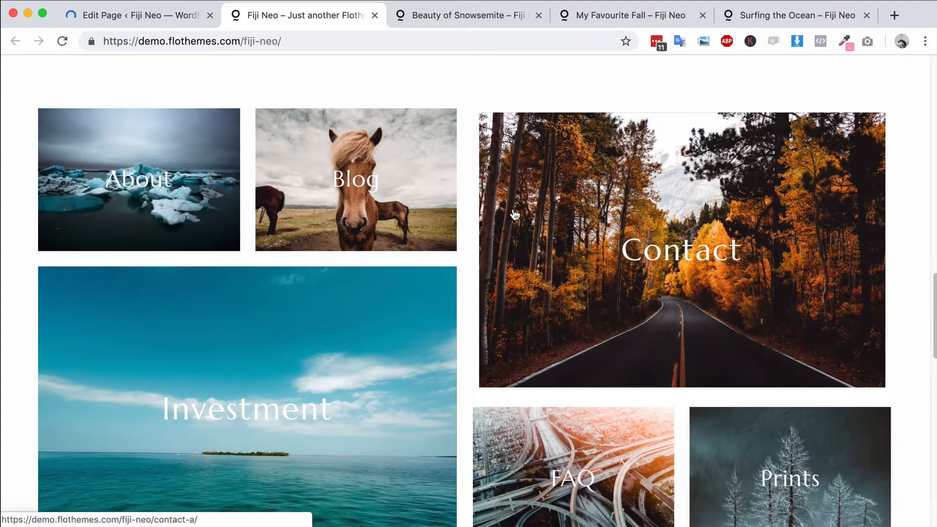
scroll(493, 210, down, 3)
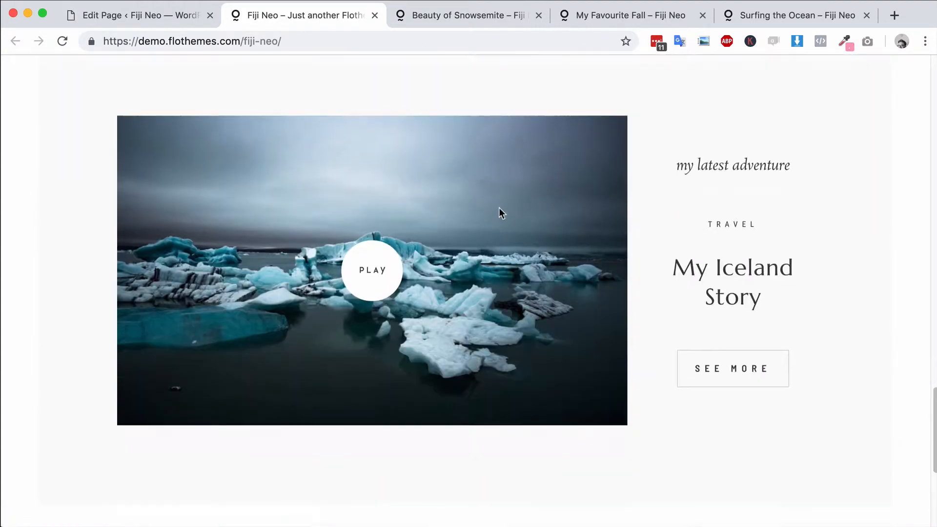
scroll(512, 256, down, 5)
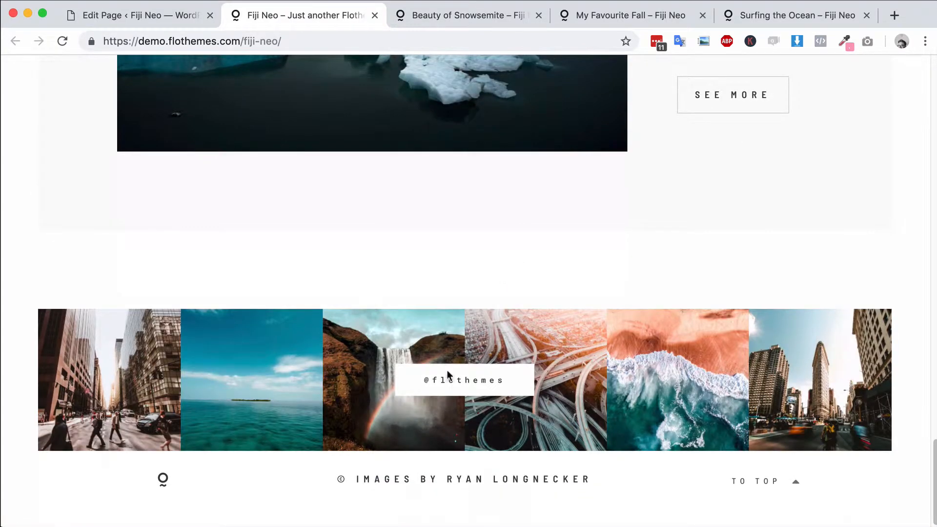
Step: Look over the live homepage again from the footer up to the hero header and its menu
scroll(448, 315, up, 20)
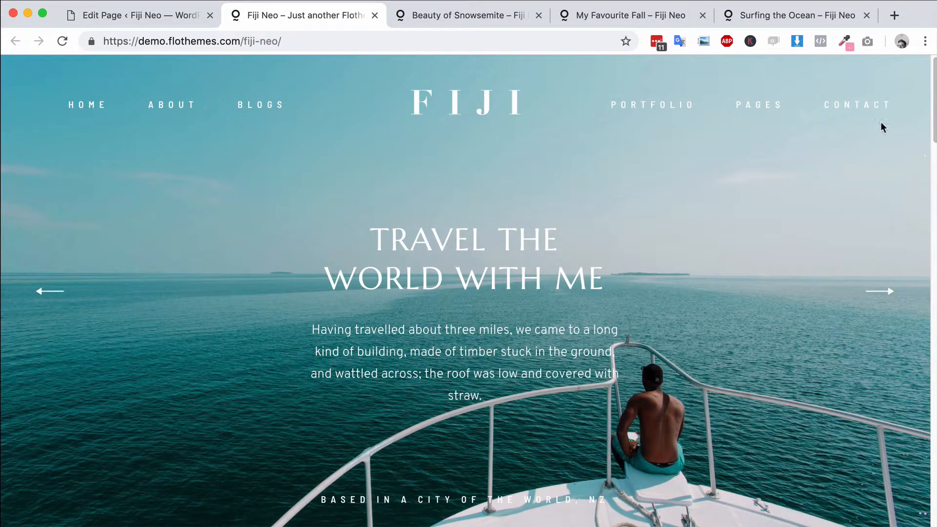
scroll(502, 220, down, 20)
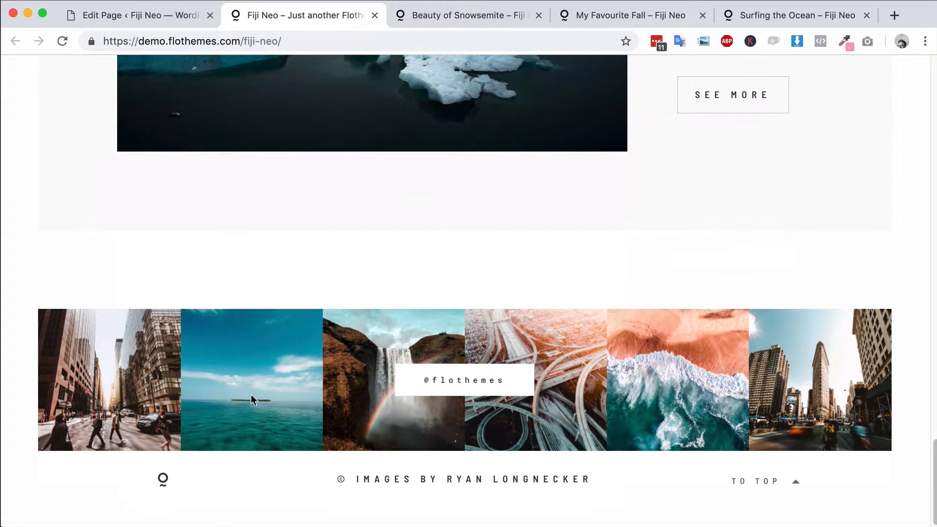
scroll(574, 295, up, 20)
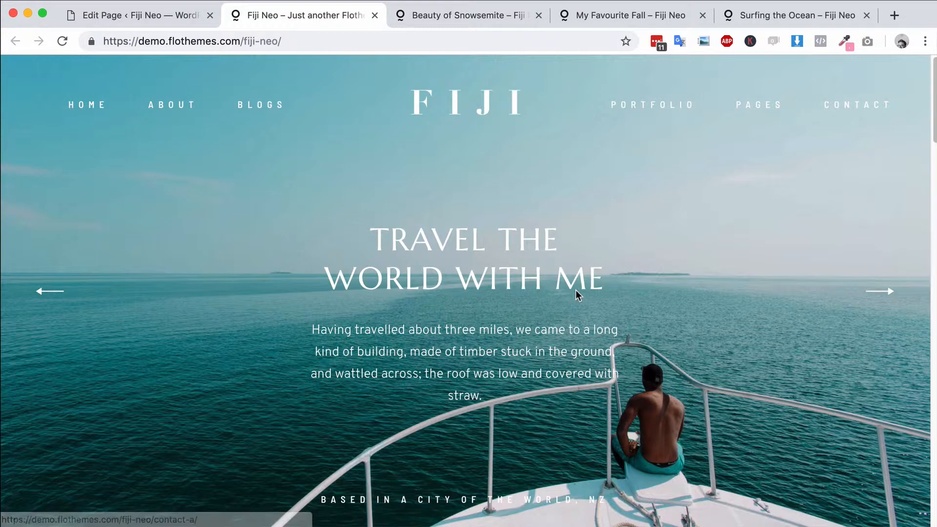
Step: Return to the About Page editor and look through the Layout section's how-to videos and layout templates
click(180, 14)
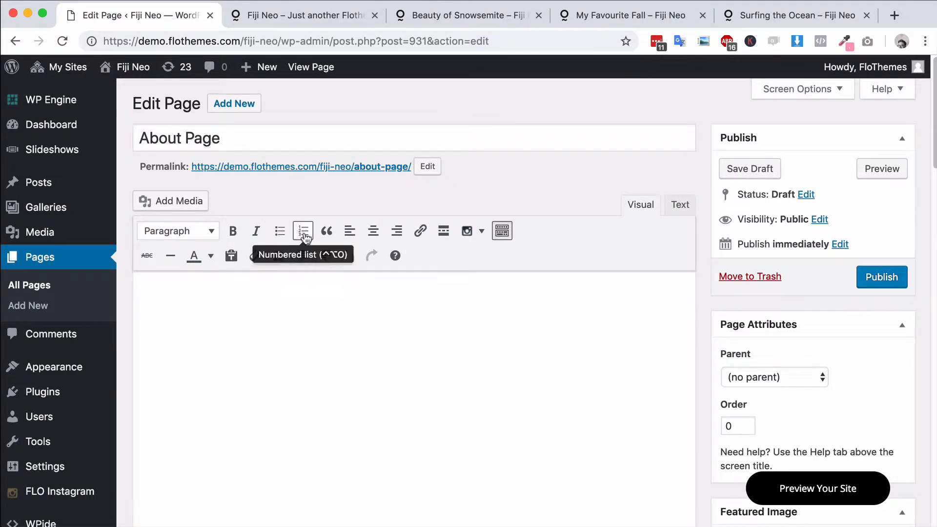
scroll(224, 232, down, 10)
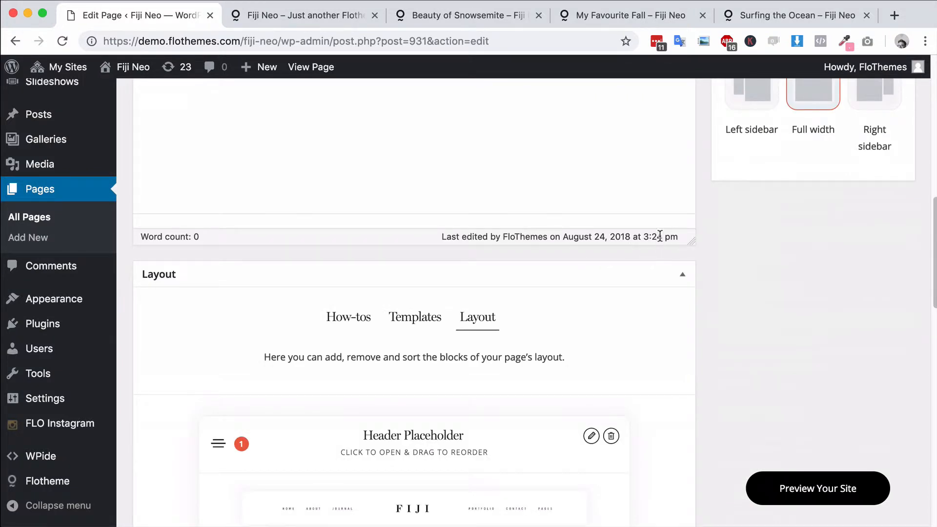
scroll(299, 268, down, 3)
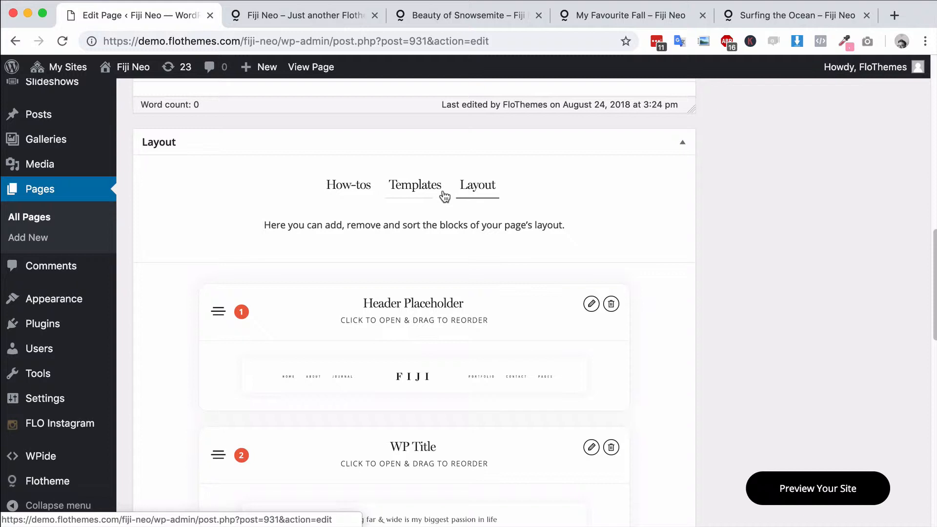
click(348, 190)
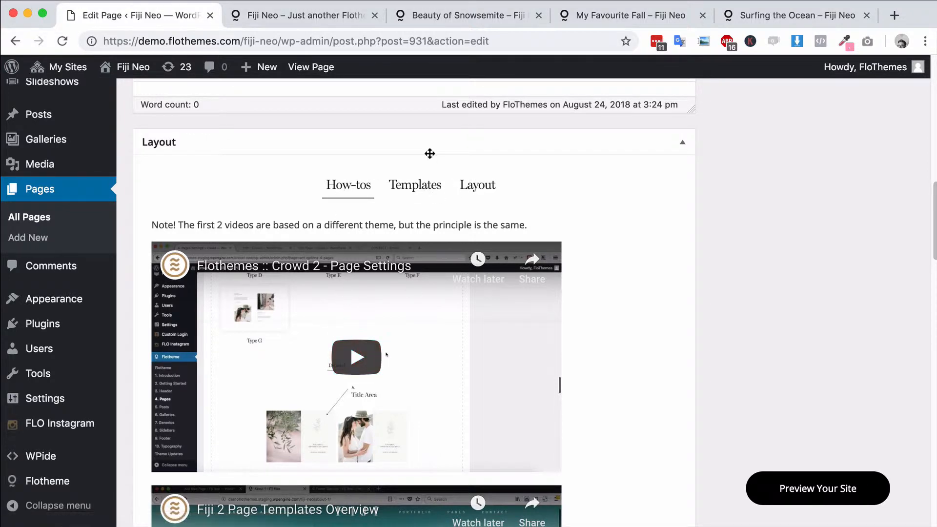
click(425, 190)
scroll(405, 312, down, 3)
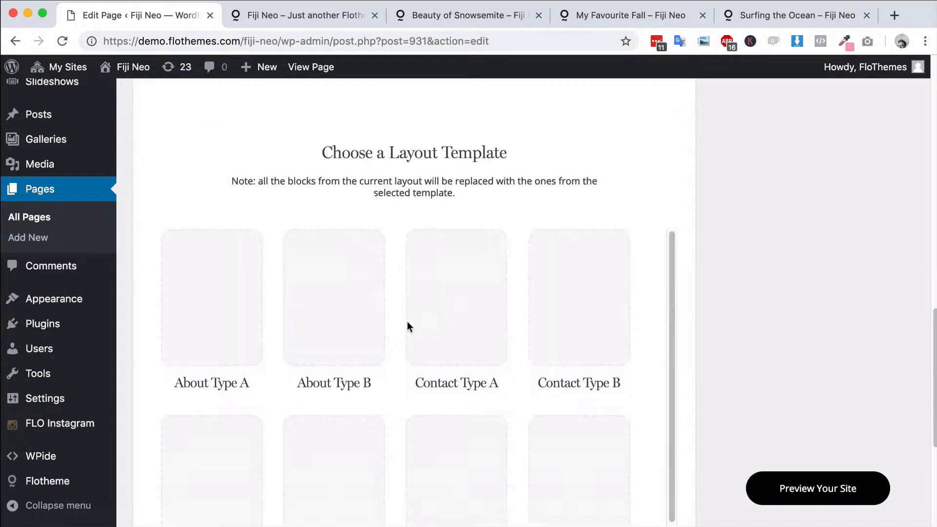
Step: Check the About, Pages and Contact submenus on the live homepage and return to the page editor
click(335, 16)
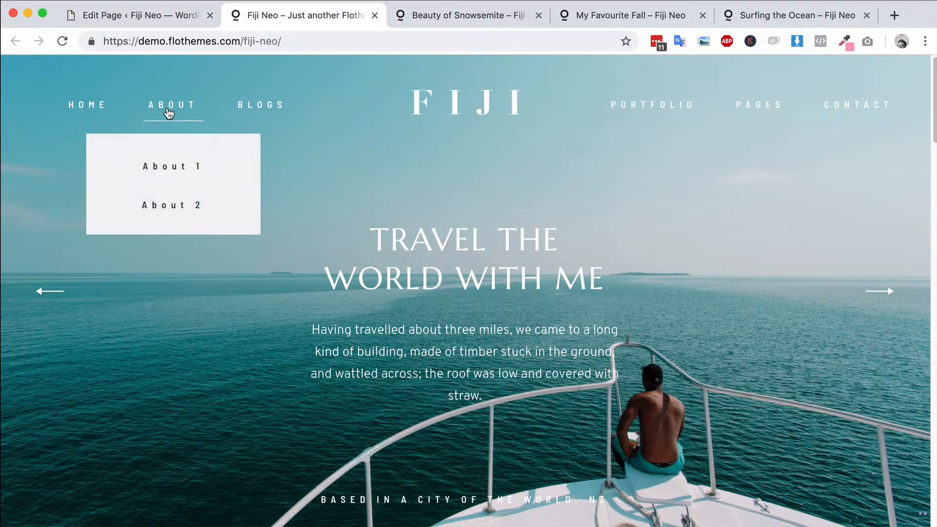
mouse_move(154, 112)
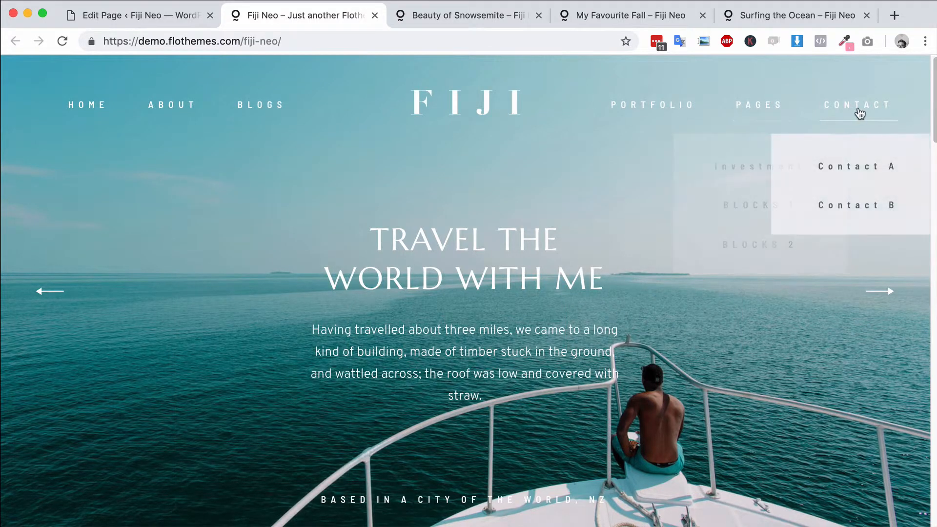
click(174, 19)
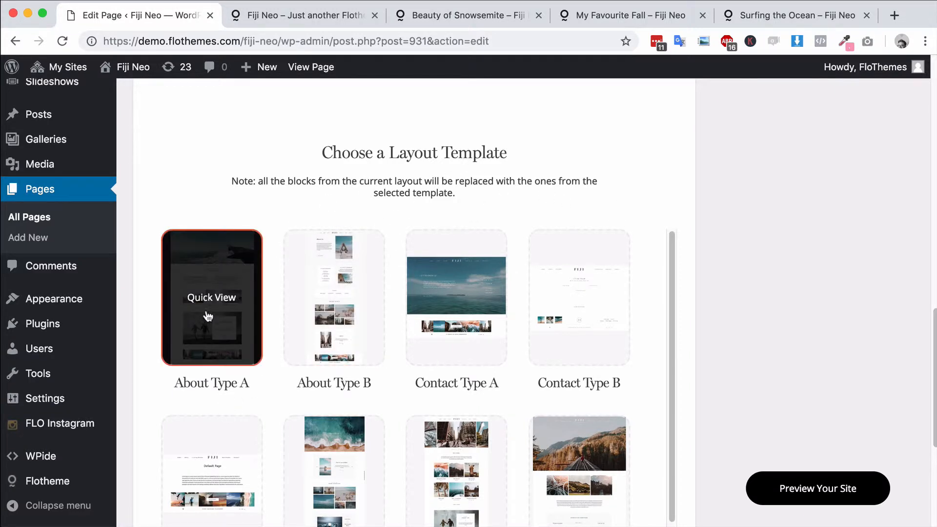
Step: Open the quick view of the About Type A layout template and examine its full preview
click(215, 299)
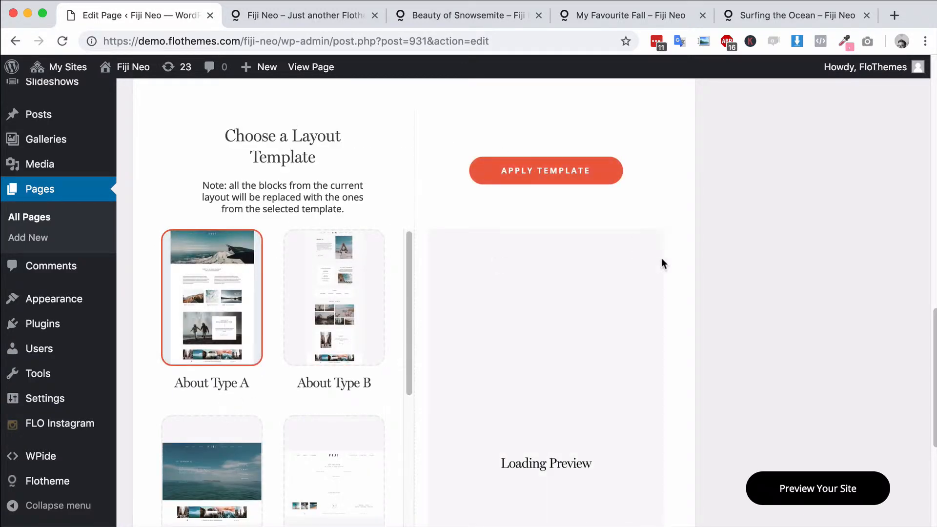
scroll(683, 293, down, 3)
scroll(697, 303, up, 1)
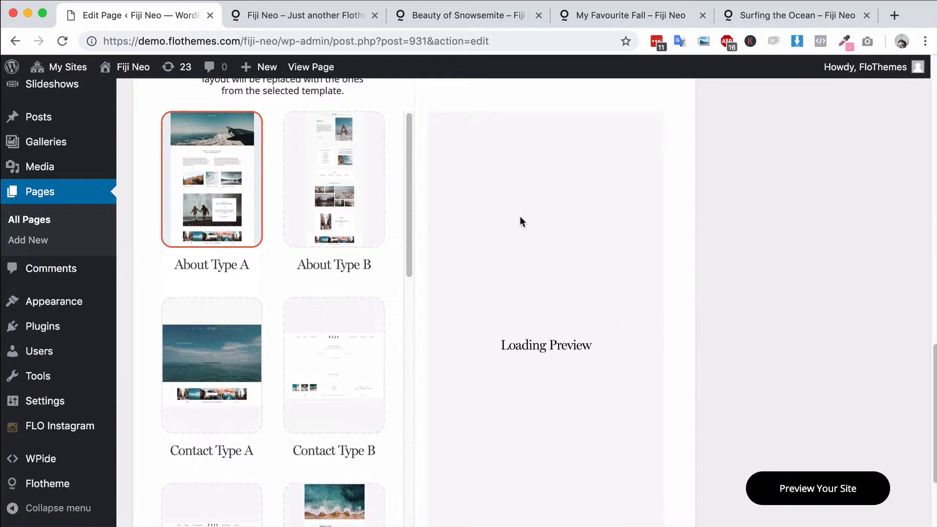
scroll(553, 303, down, 3)
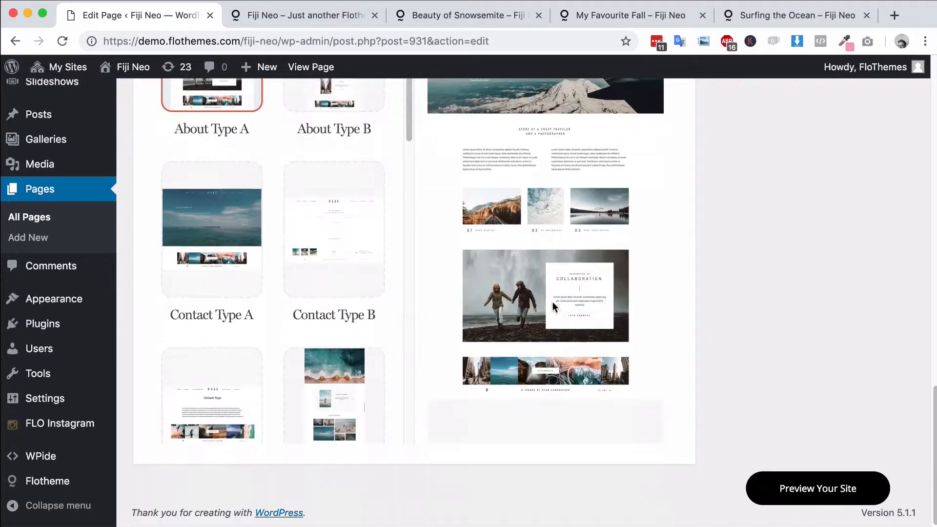
scroll(552, 303, up, 9)
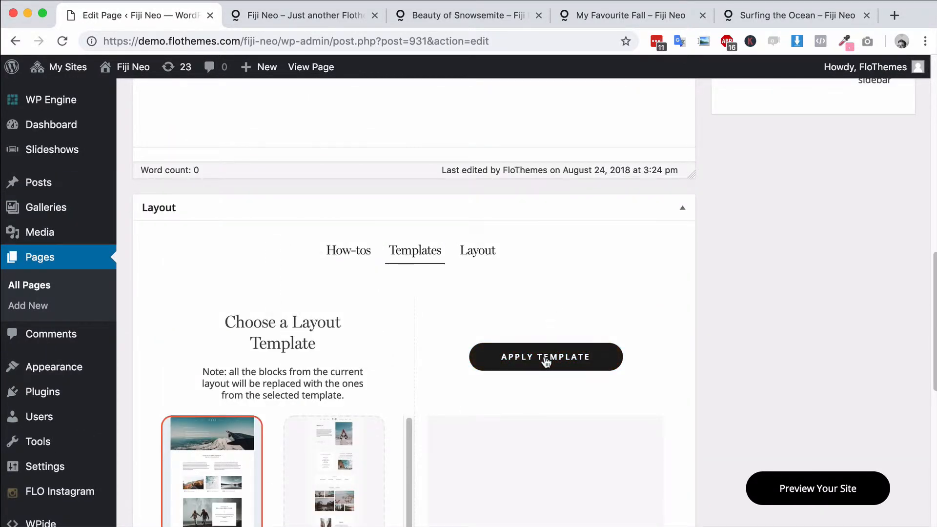
Step: Review the blocks in the page's current layout, including the Header Placeholder, WP Title and WP Content
click(486, 260)
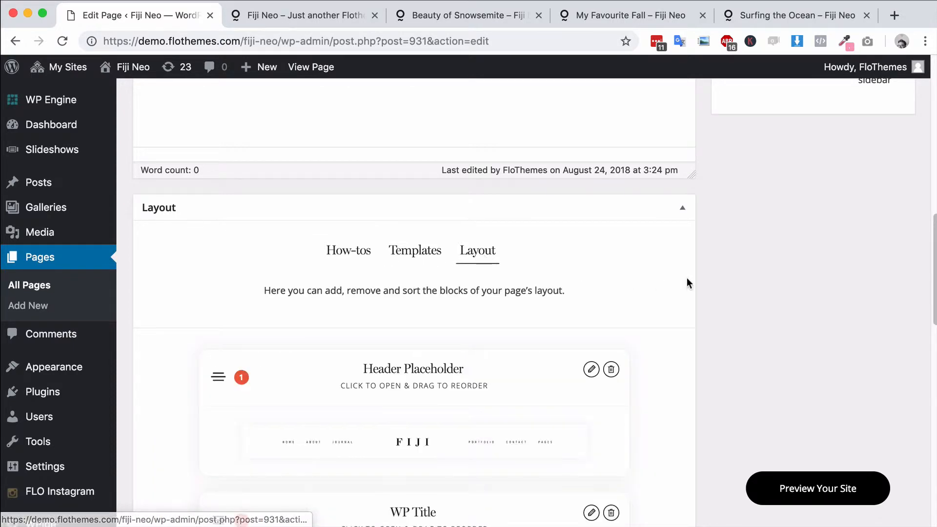
scroll(686, 277, down, 7)
scroll(486, 235, down, 5)
scroll(451, 282, up, 10)
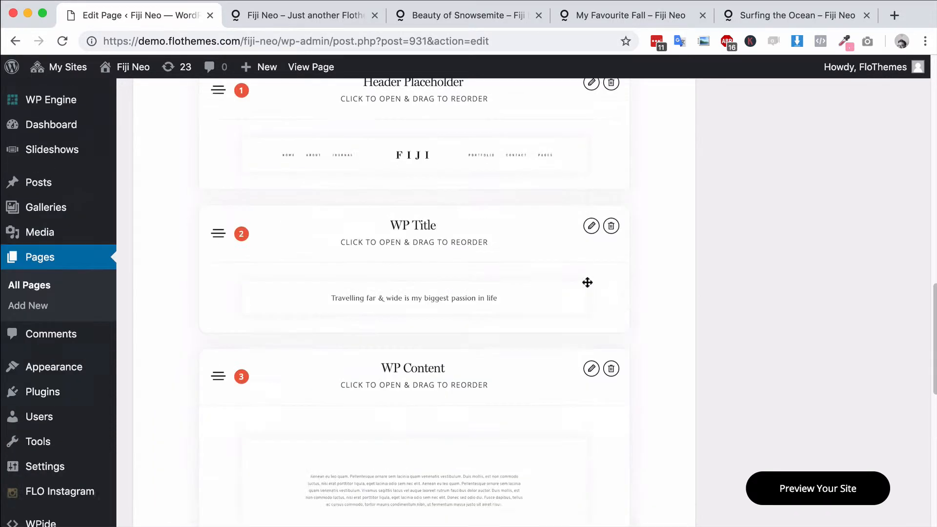
Step: Apply the About Type A template to the page, replacing its current layout blocks
click(413, 115)
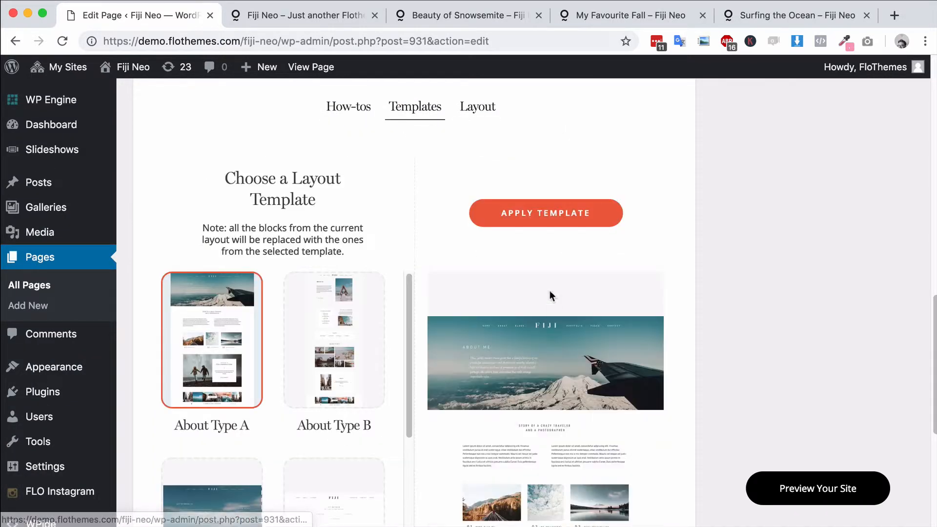
scroll(561, 341, down, 2)
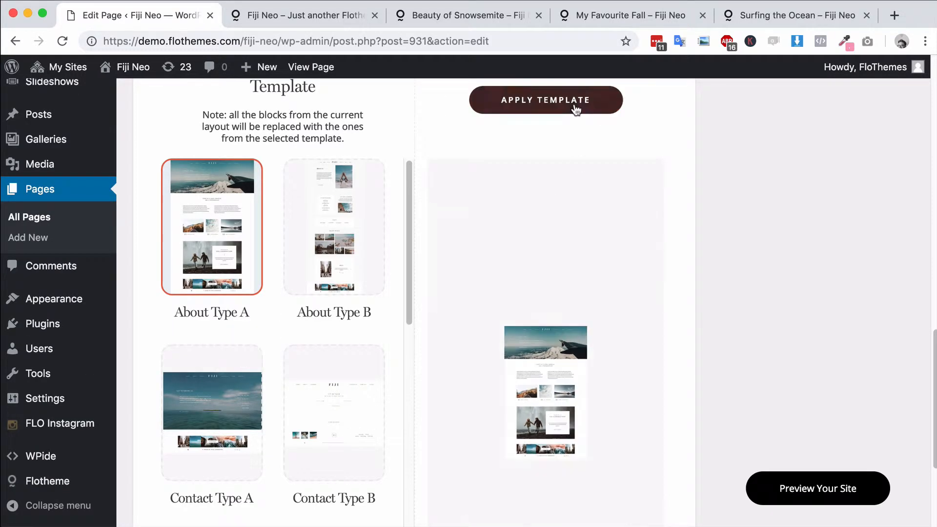
click(574, 104)
click(608, 144)
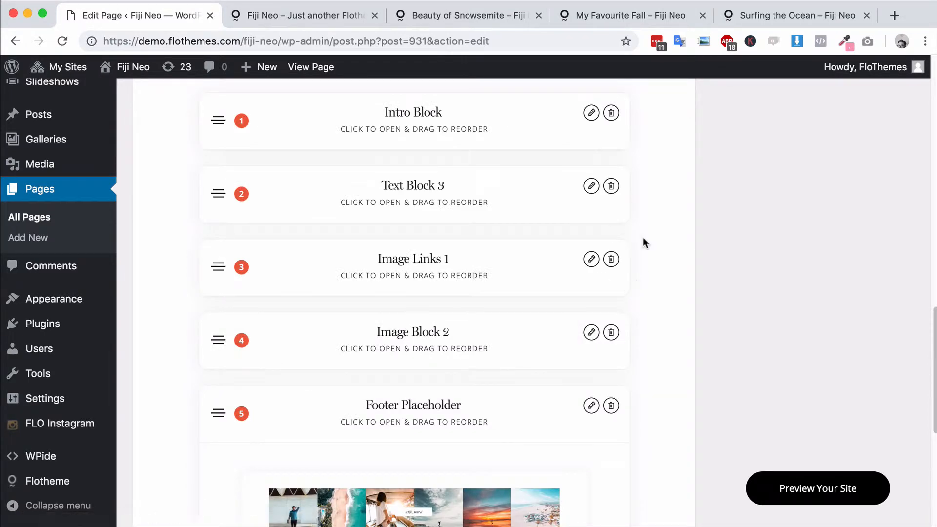
Step: Expand the block previews and examine them from the Intro Block down to the Footer Placeholder
click(380, 144)
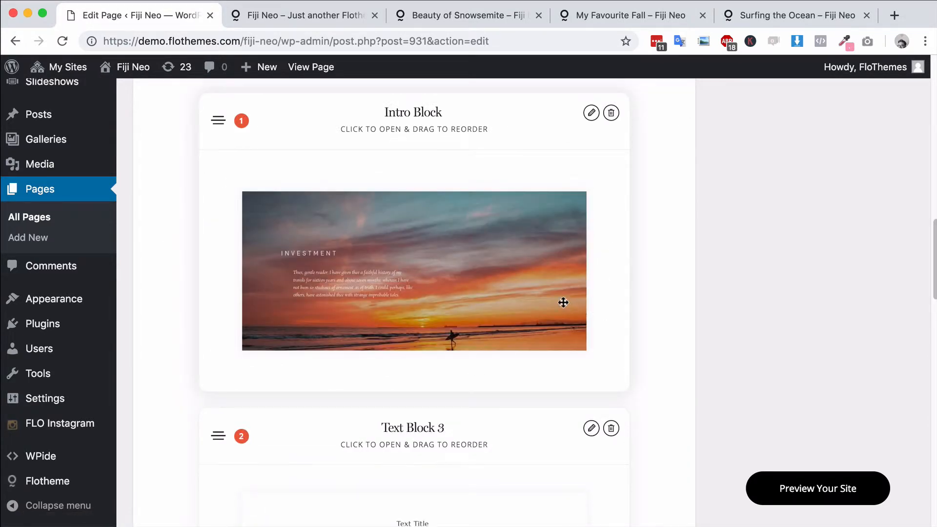
scroll(556, 293, up, 3)
scroll(543, 273, down, 6)
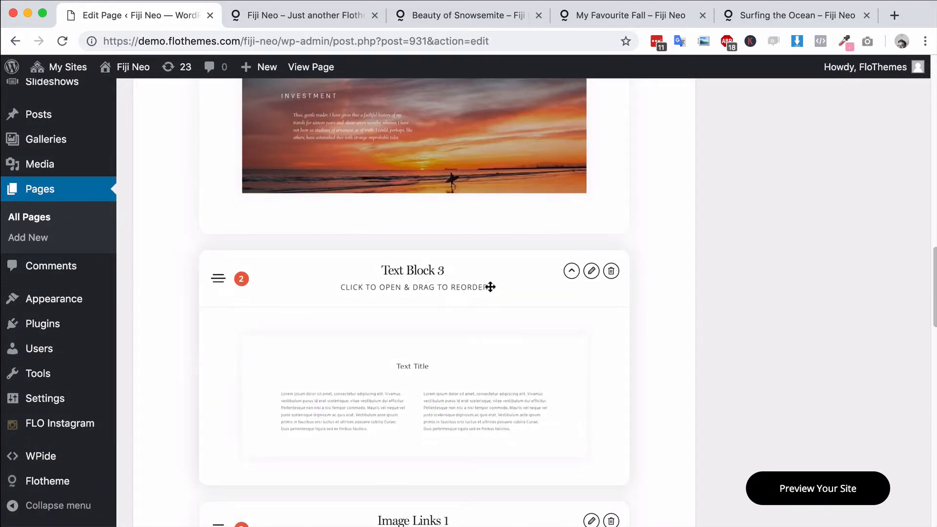
scroll(490, 287, down, 12)
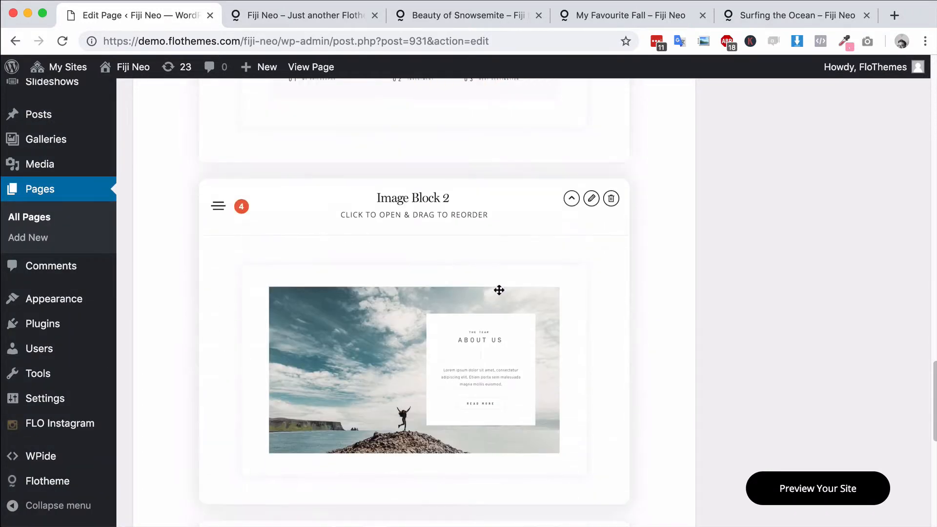
scroll(419, 257, down, 5)
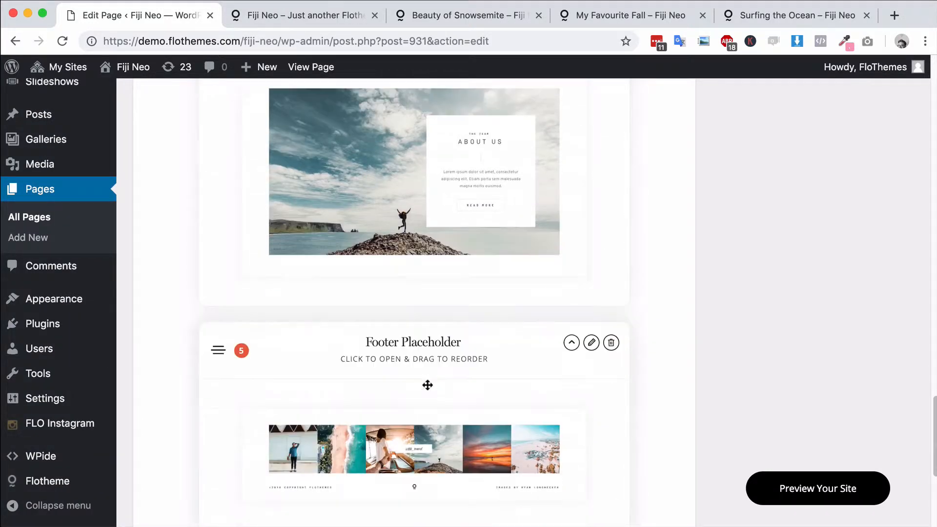
Step: Open the Intro Block's settings and examine its image area, header display, title and text options
scroll(393, 259, up, 20)
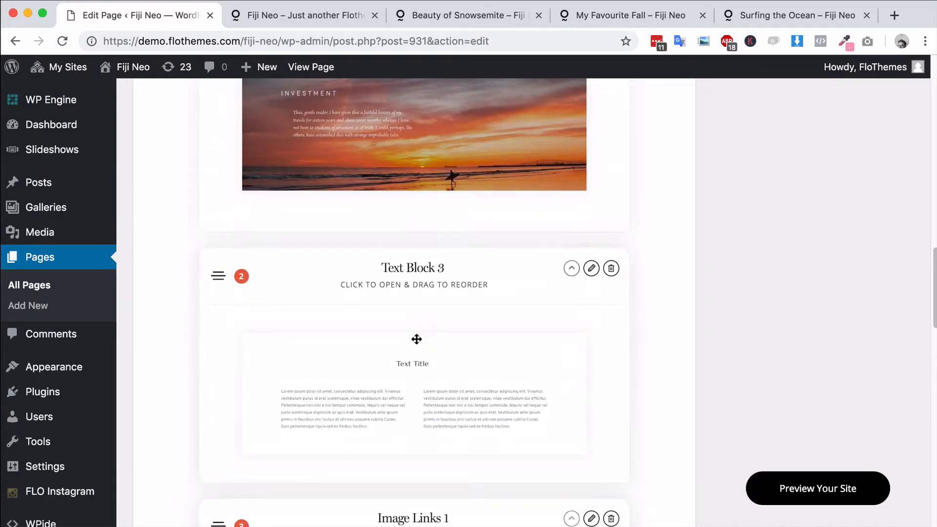
scroll(416, 339, up, 1)
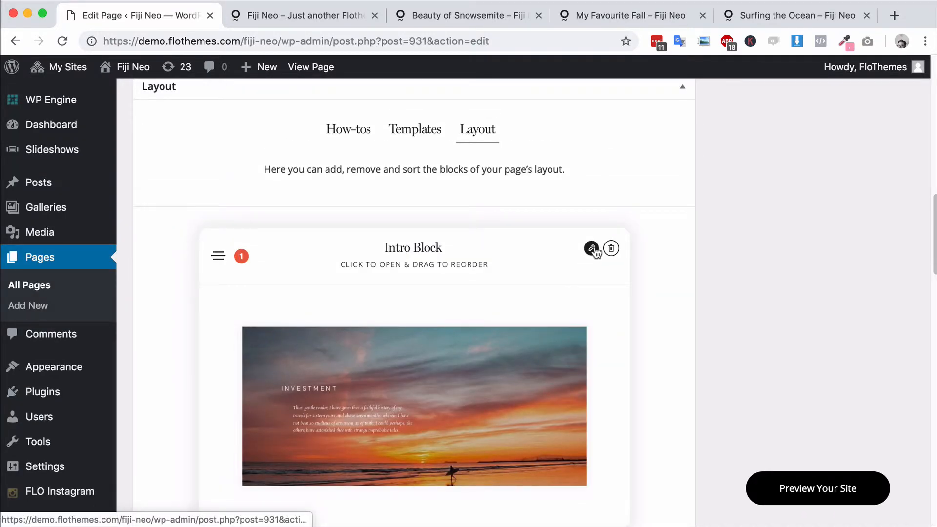
click(591, 249)
scroll(470, 320, down, 7)
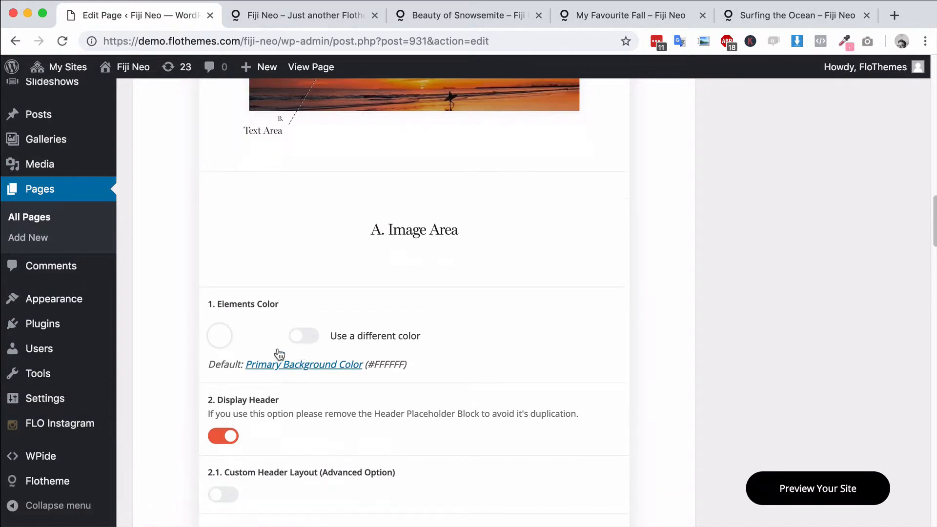
scroll(279, 355, down, 20)
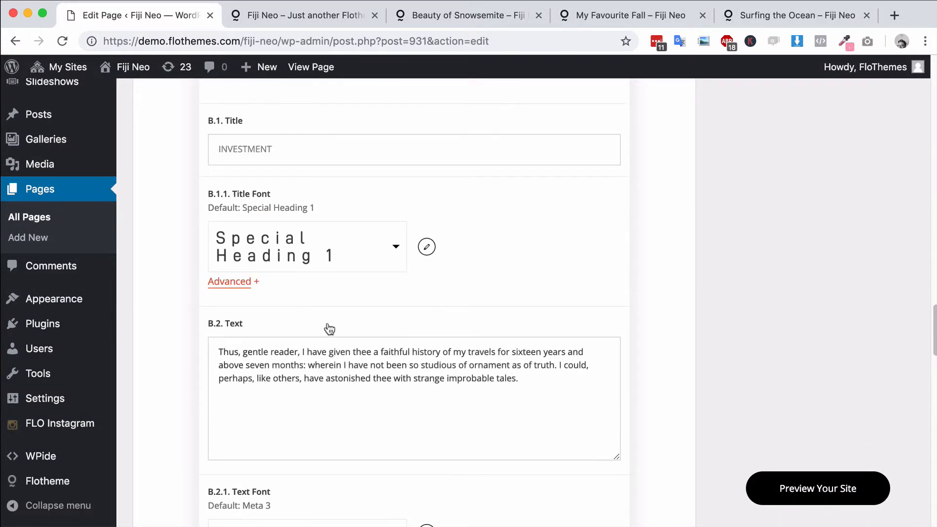
scroll(329, 328, down, 20)
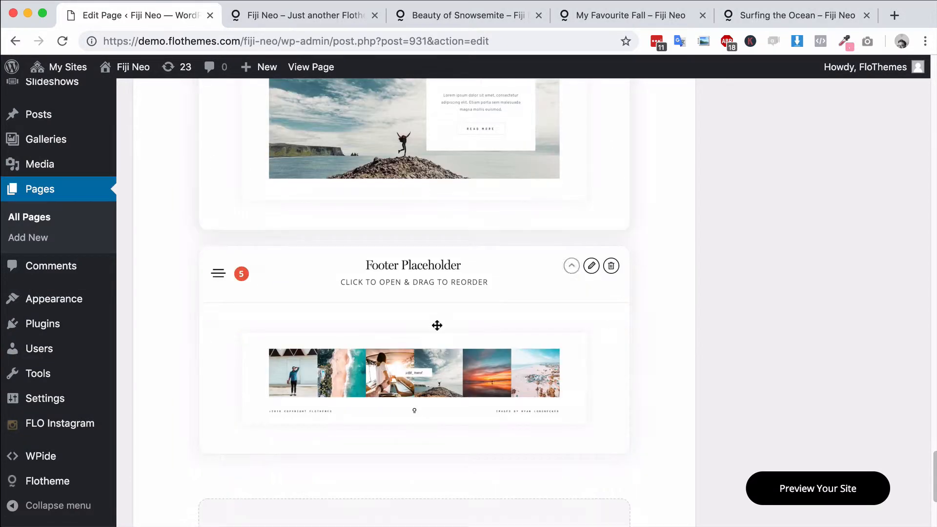
Step: Delete Image Block 2 from the page layout
scroll(437, 325, up, 8)
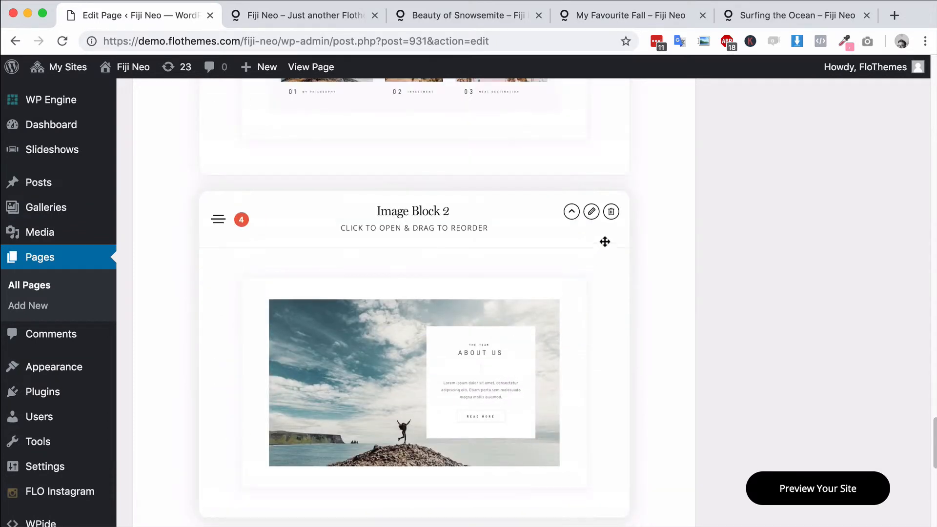
click(611, 213)
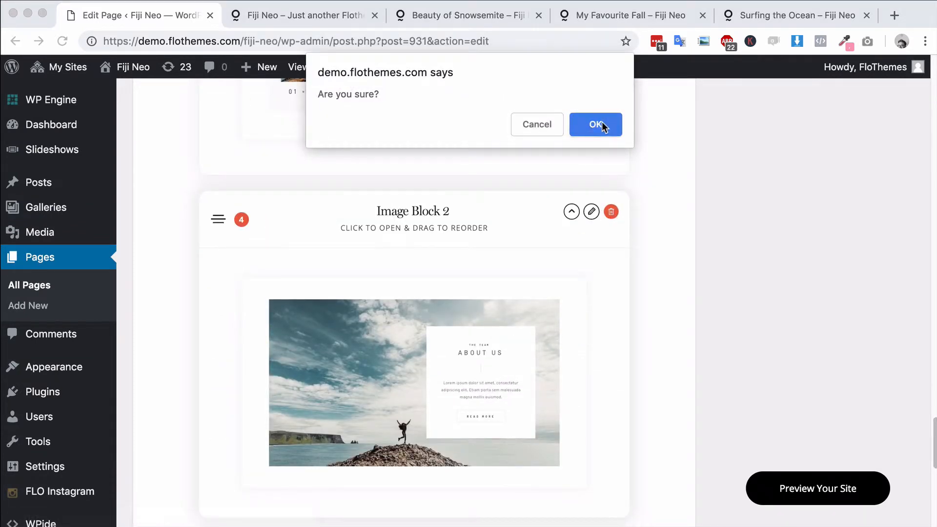
click(599, 123)
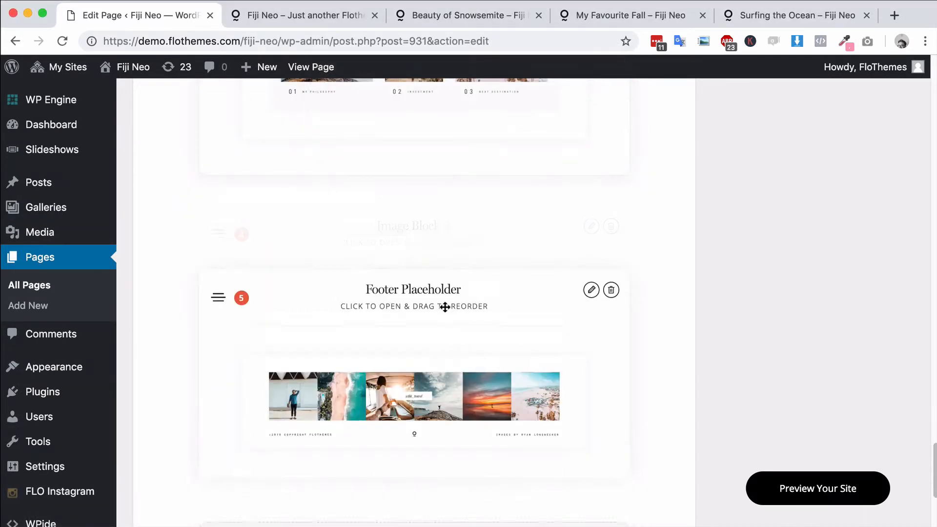
Step: Open the library for adding a block below the footer and browse the available blocks down to Video Block 2
scroll(419, 332, down, 5)
click(416, 371)
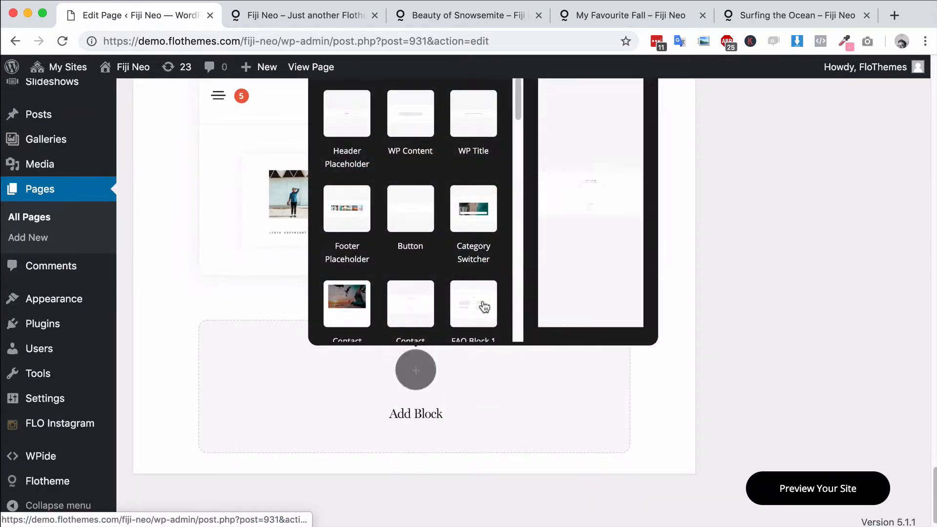
scroll(841, 421, up, 3)
scroll(482, 308, down, 15)
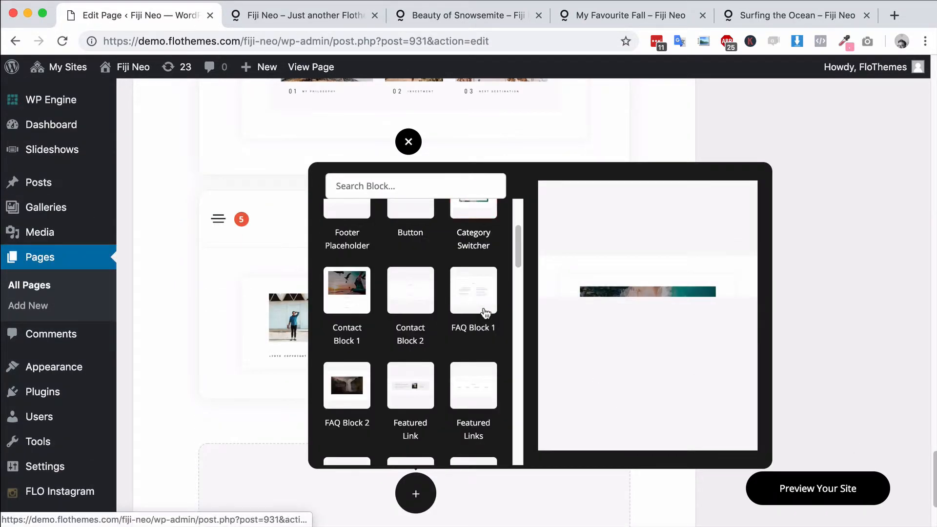
scroll(481, 314, down, 10)
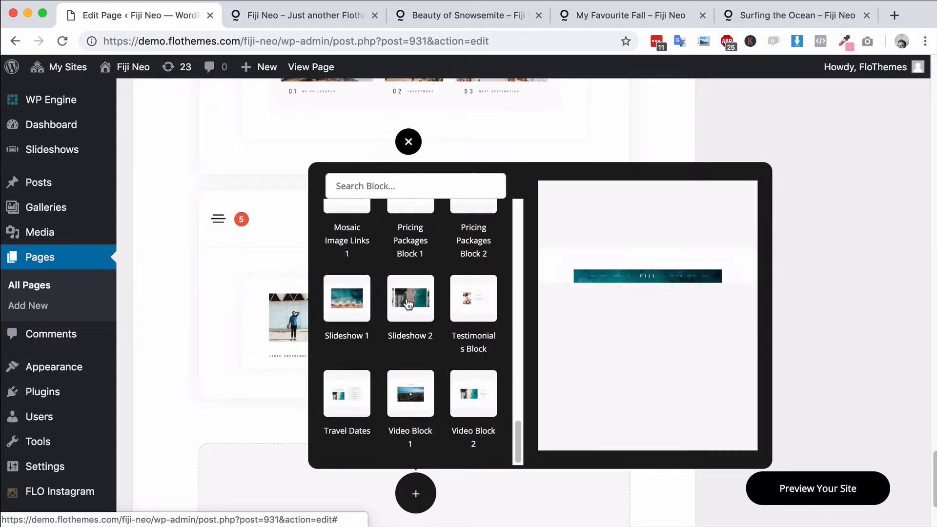
Step: Return to the start of the block library and examine the Button, Category Switcher, Contact, FAQ, Featured Link and Text block previews
scroll(480, 310, up, 1)
scroll(480, 312, up, 1)
scroll(483, 325, down, 2)
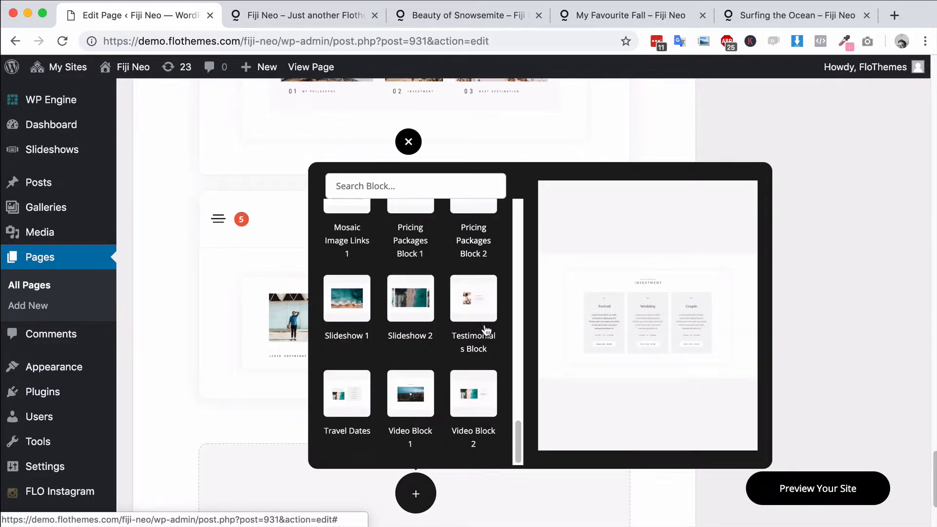
scroll(480, 332, up, 15)
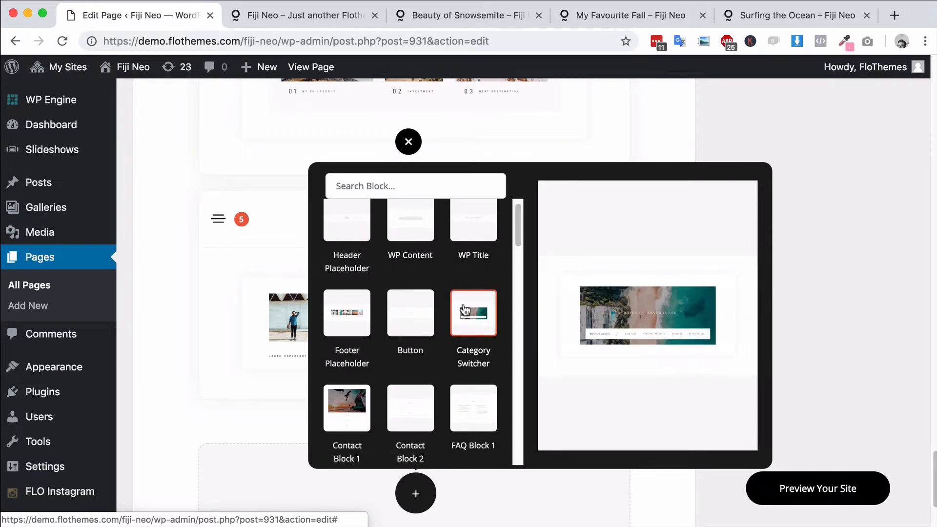
scroll(480, 334, down, 1)
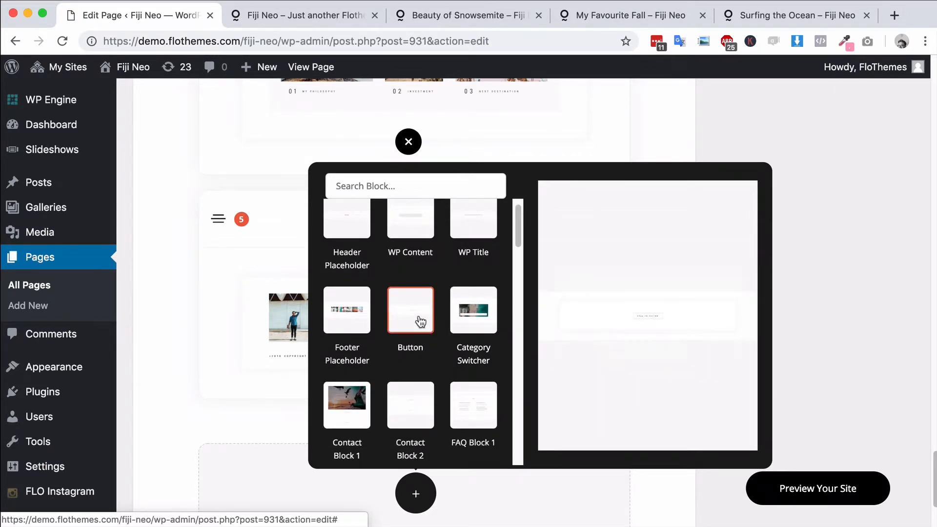
scroll(439, 364, down, 2)
scroll(465, 361, down, 1)
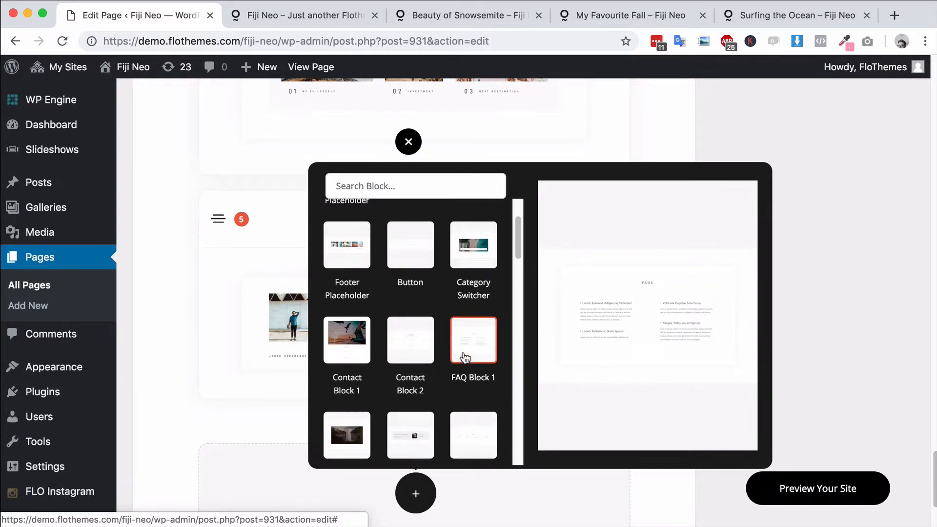
scroll(465, 359, down, 3)
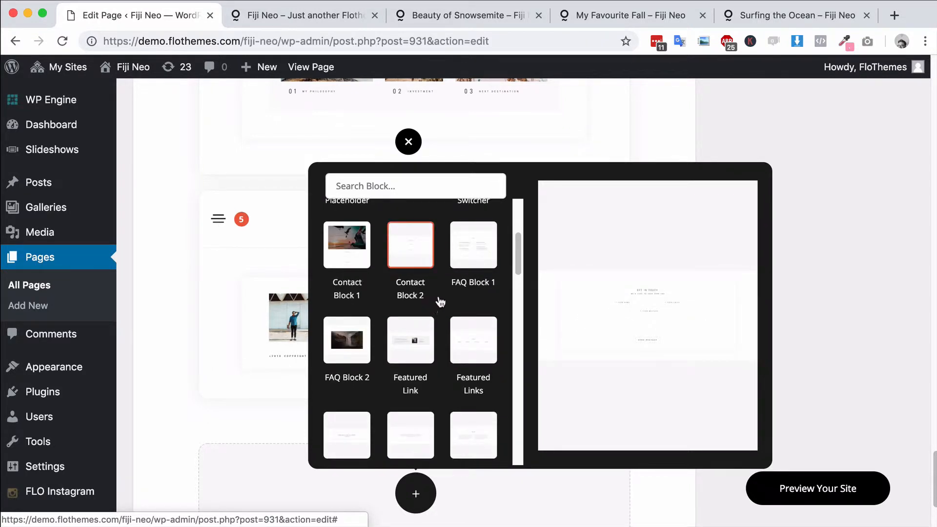
scroll(434, 337, down, 1)
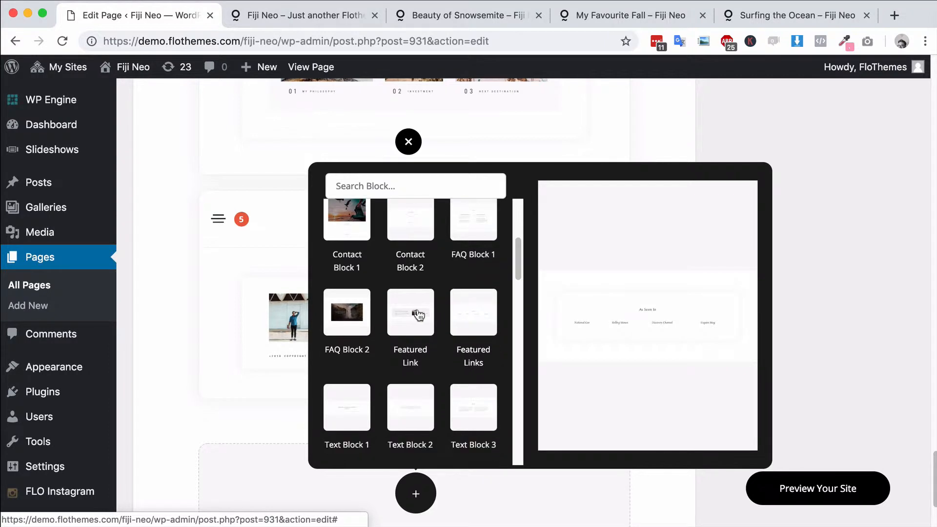
scroll(419, 314, down, 2)
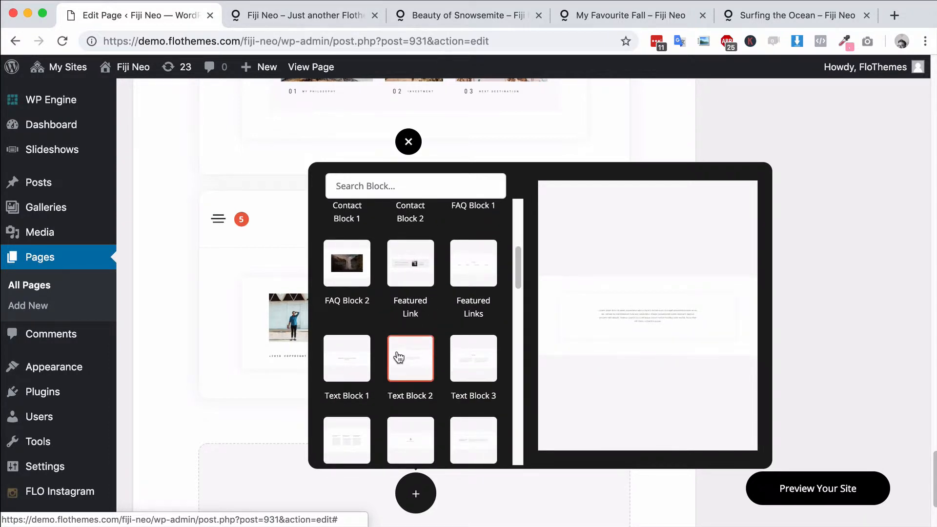
Step: Examine the remaining library previews, from the Image, Intro and Newsletter blocks through the Listing, Pricing Packages and Slideshow blocks
scroll(399, 358, down, 6)
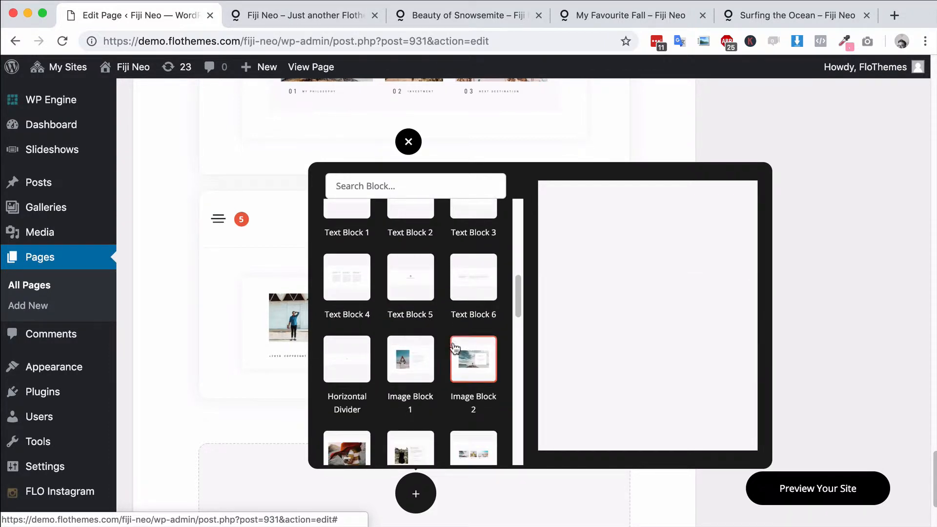
scroll(434, 366, down, 8)
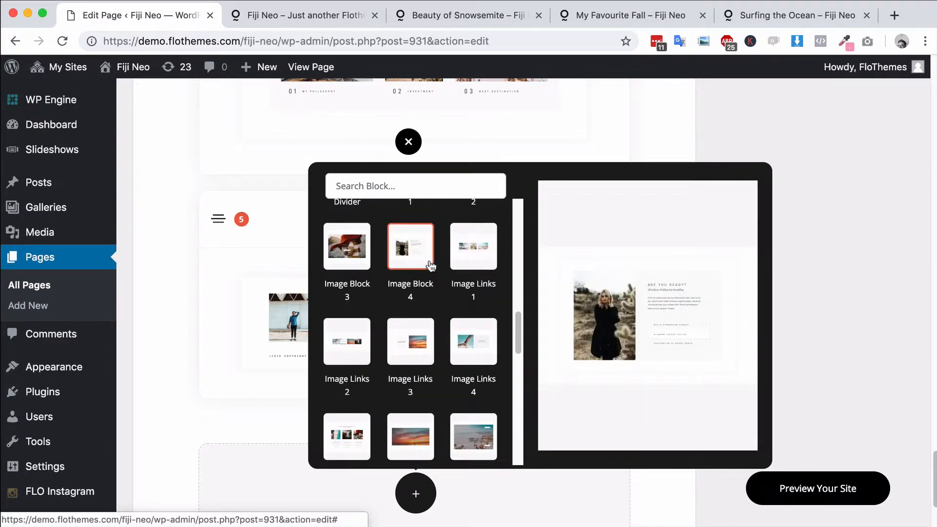
scroll(429, 341, down, 2)
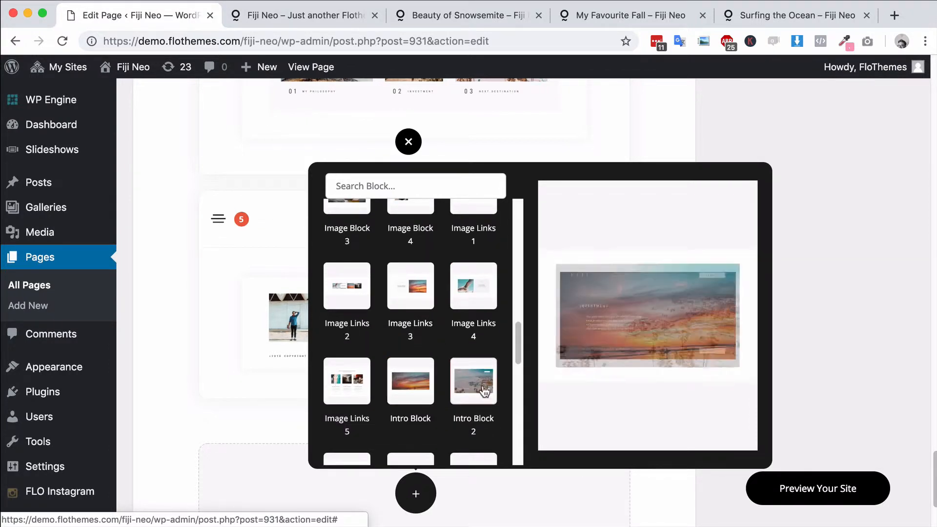
scroll(375, 312, down, 7)
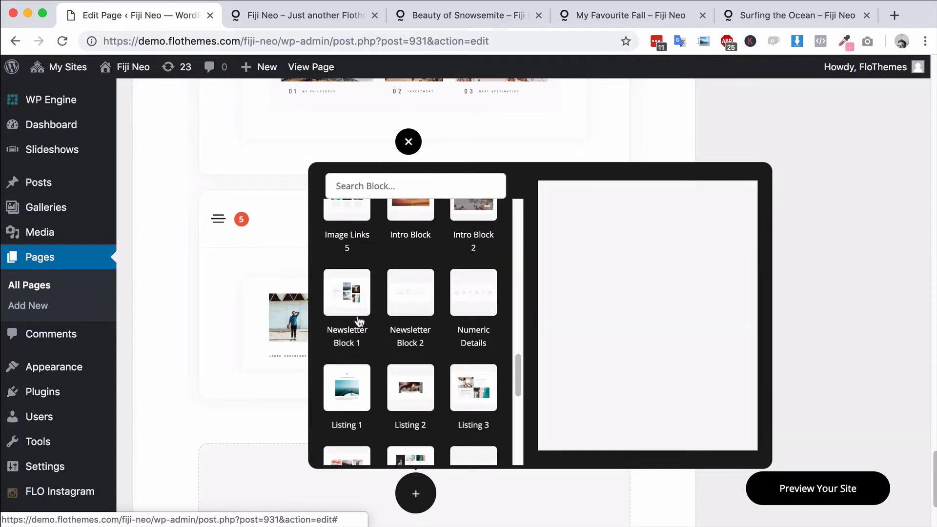
scroll(439, 344, down, 1)
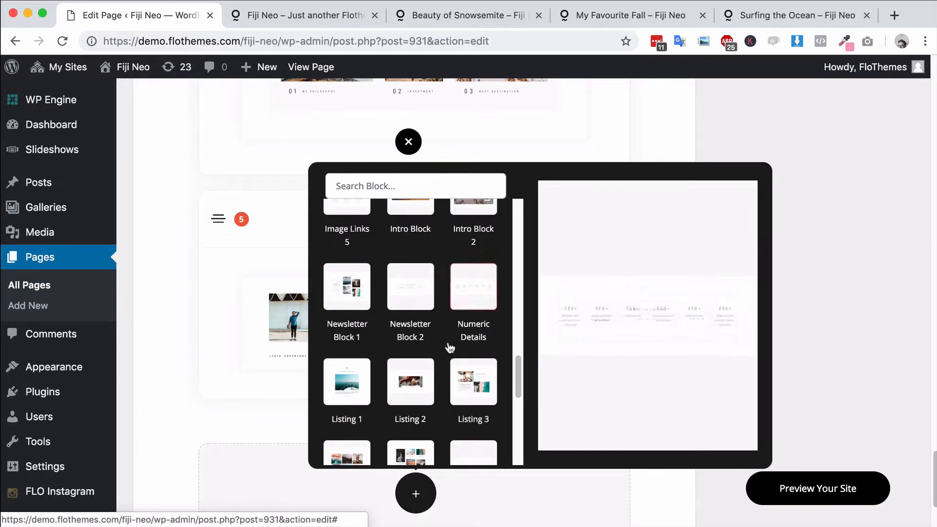
scroll(449, 347, down, 1)
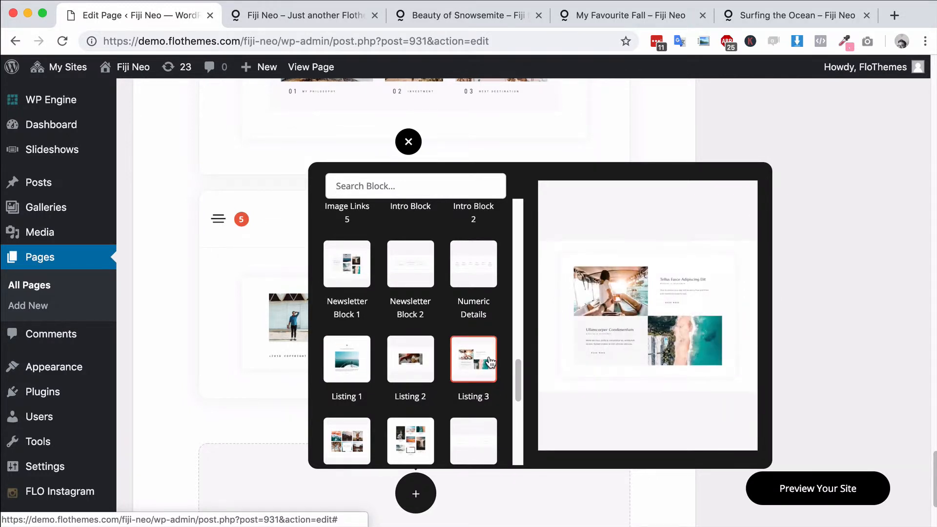
scroll(473, 361, down, 5)
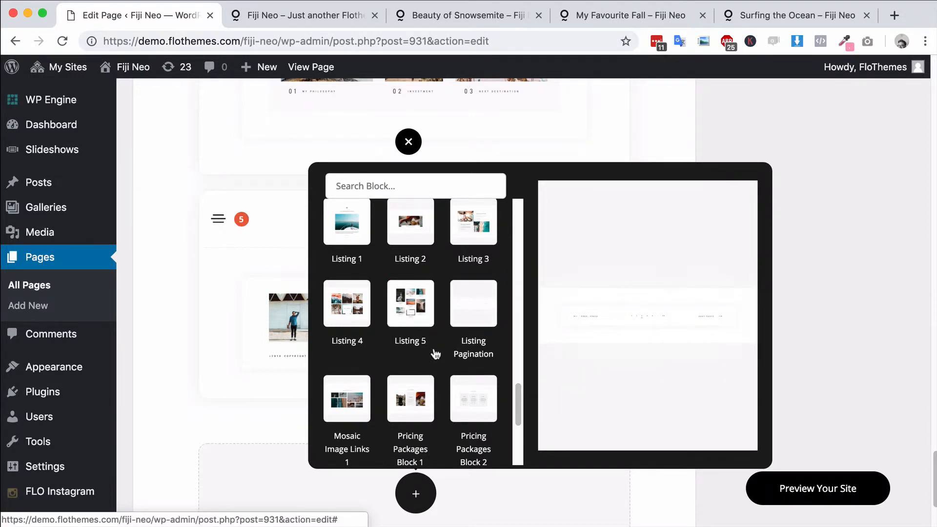
scroll(442, 356, down, 2)
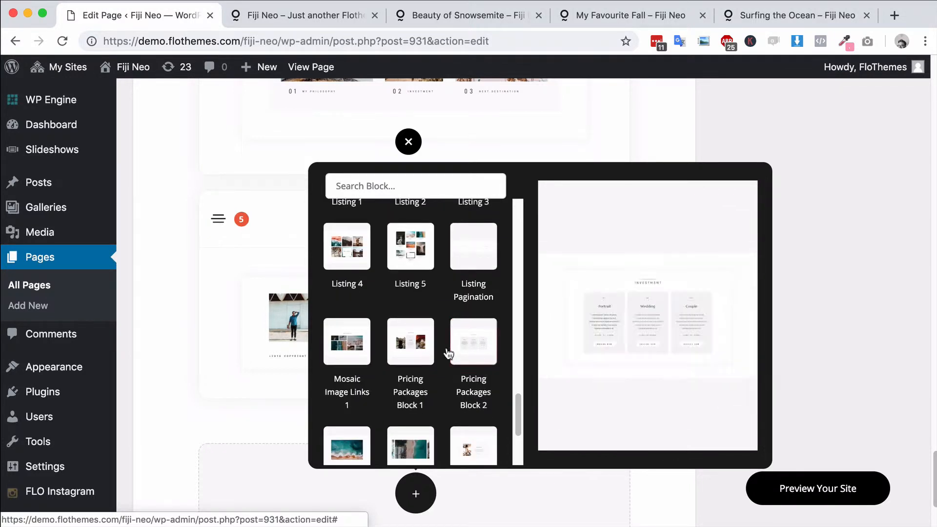
scroll(448, 349, down, 3)
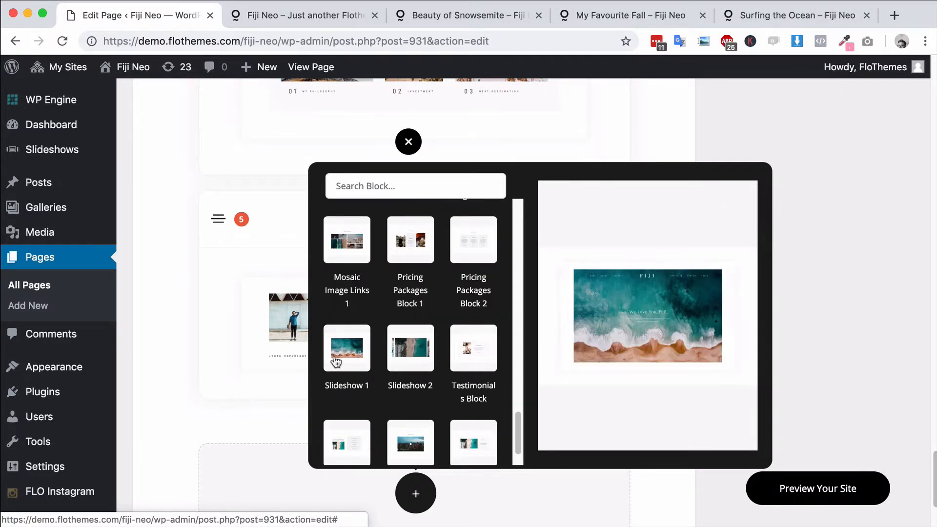
Step: Add a Testimonials Block to the page layout above the Footer Placeholder and check its placement
scroll(410, 358, down, 2)
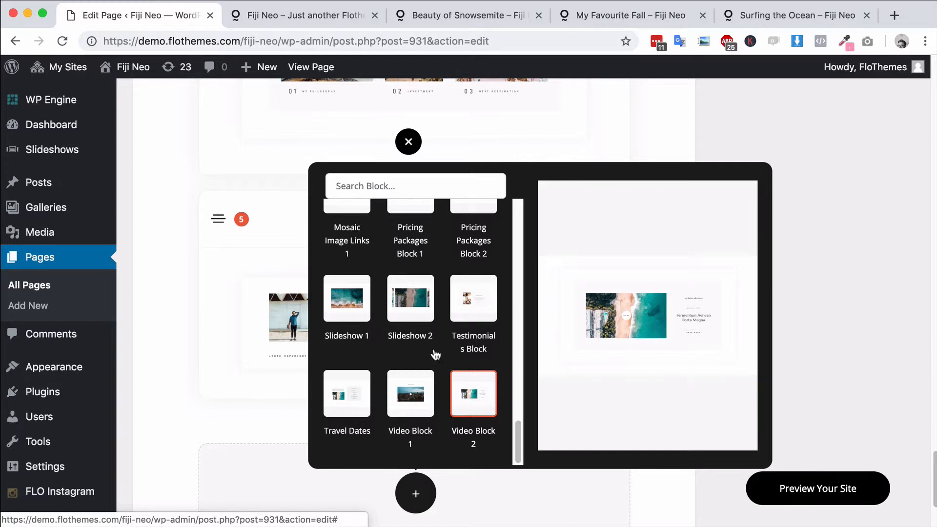
click(473, 307)
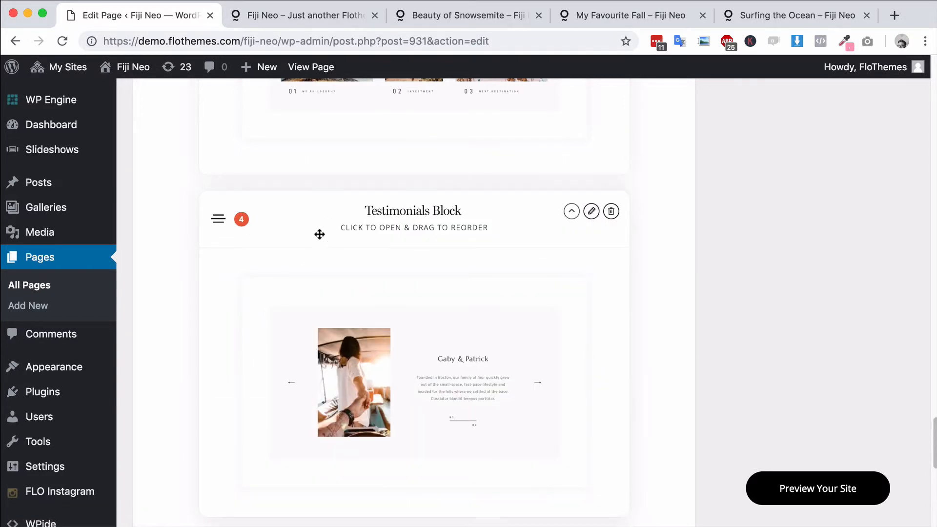
scroll(428, 311, down, 3)
scroll(434, 337, up, 15)
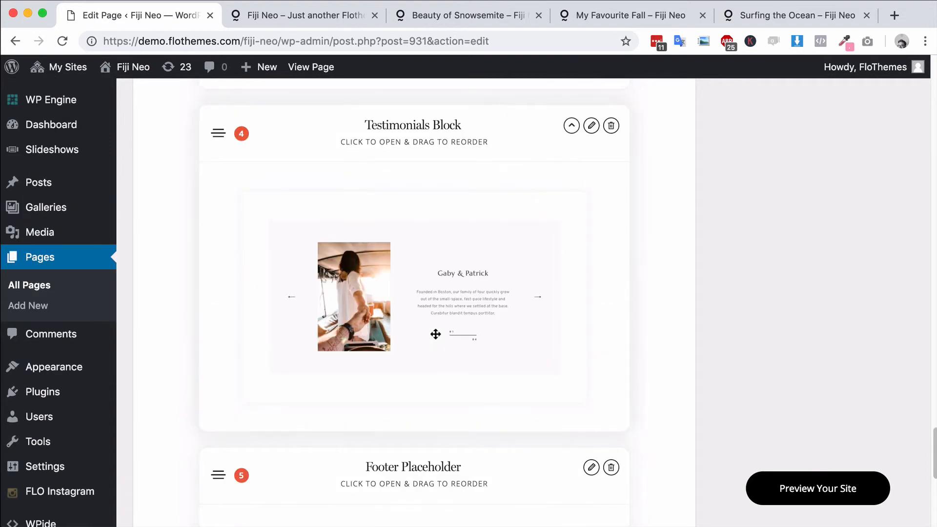
Step: Leave the About Page editor and open the site's Plugins page
scroll(435, 337, up, 15)
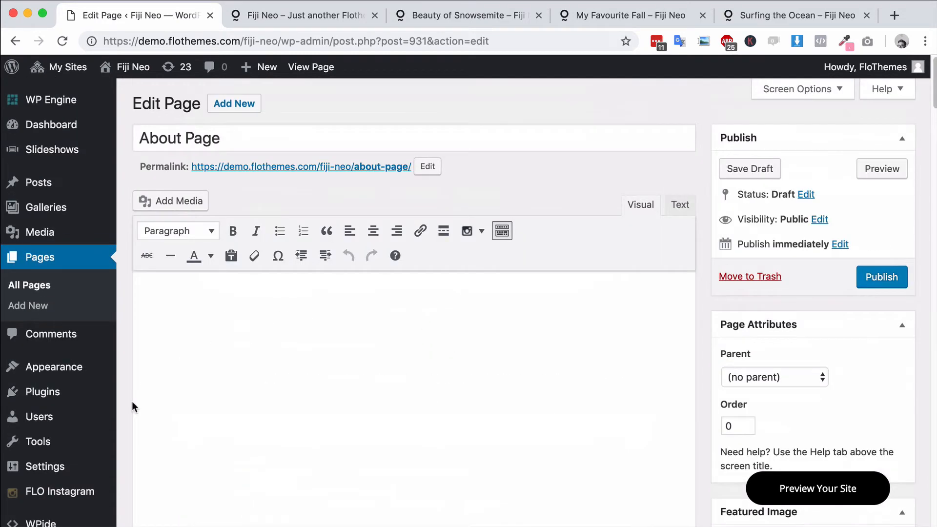
click(55, 395)
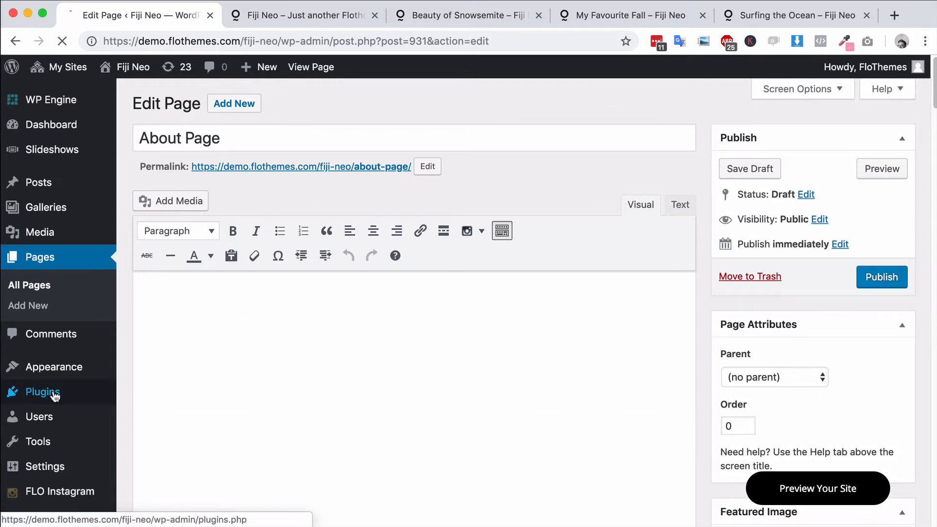